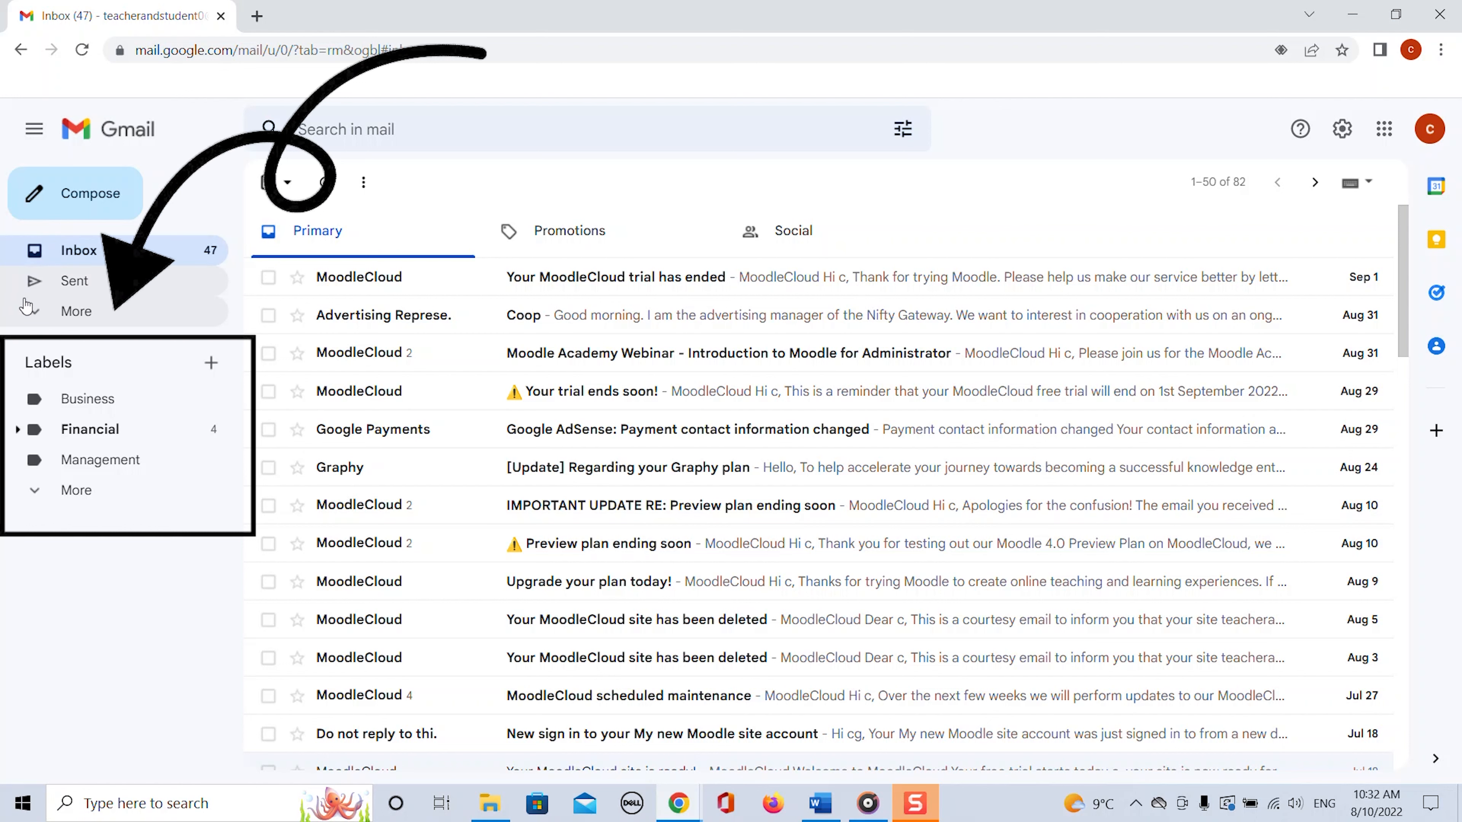
left_click(35, 318)
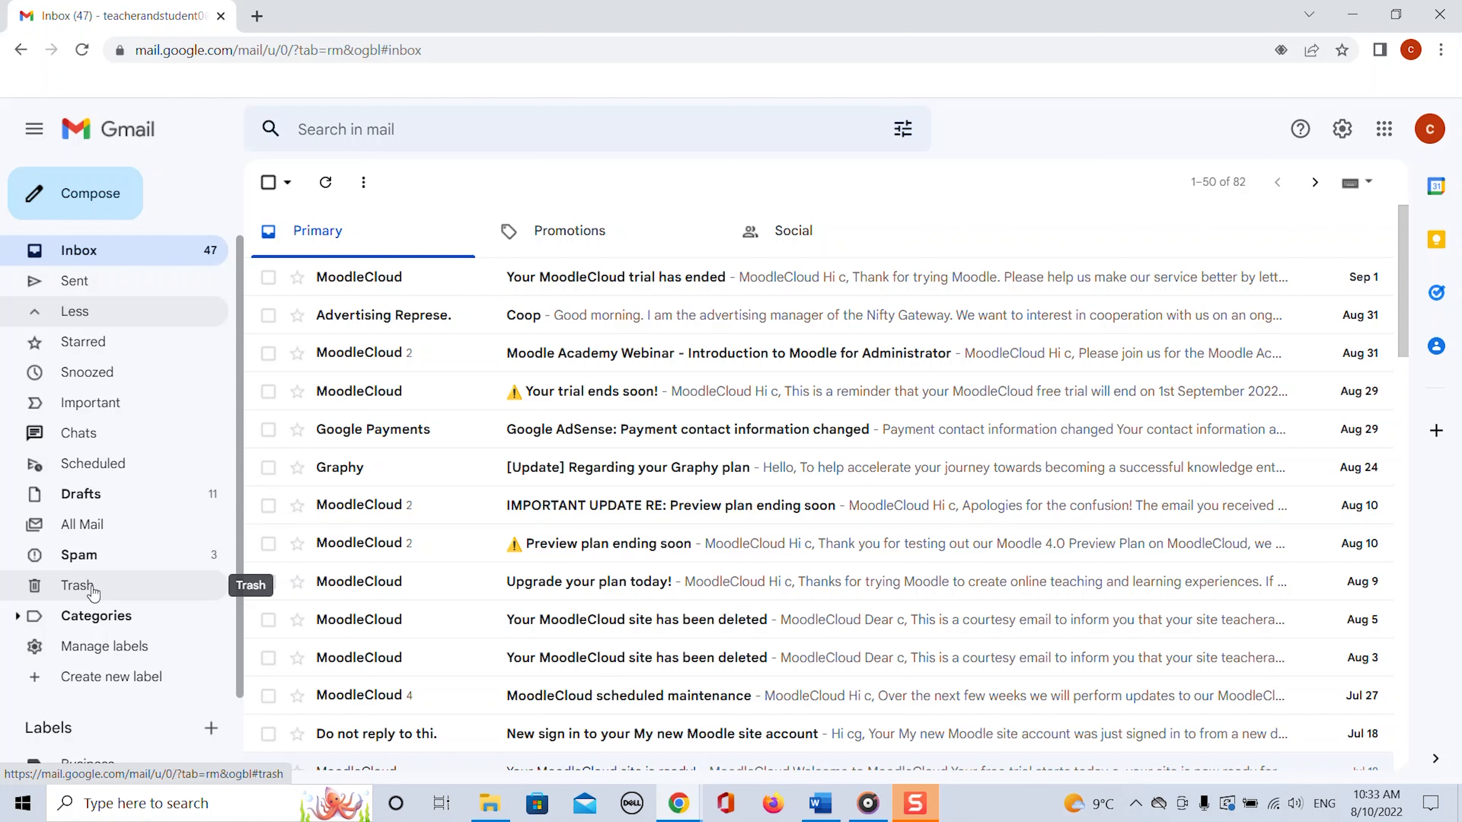
scroll(94, 593, "down", 2)
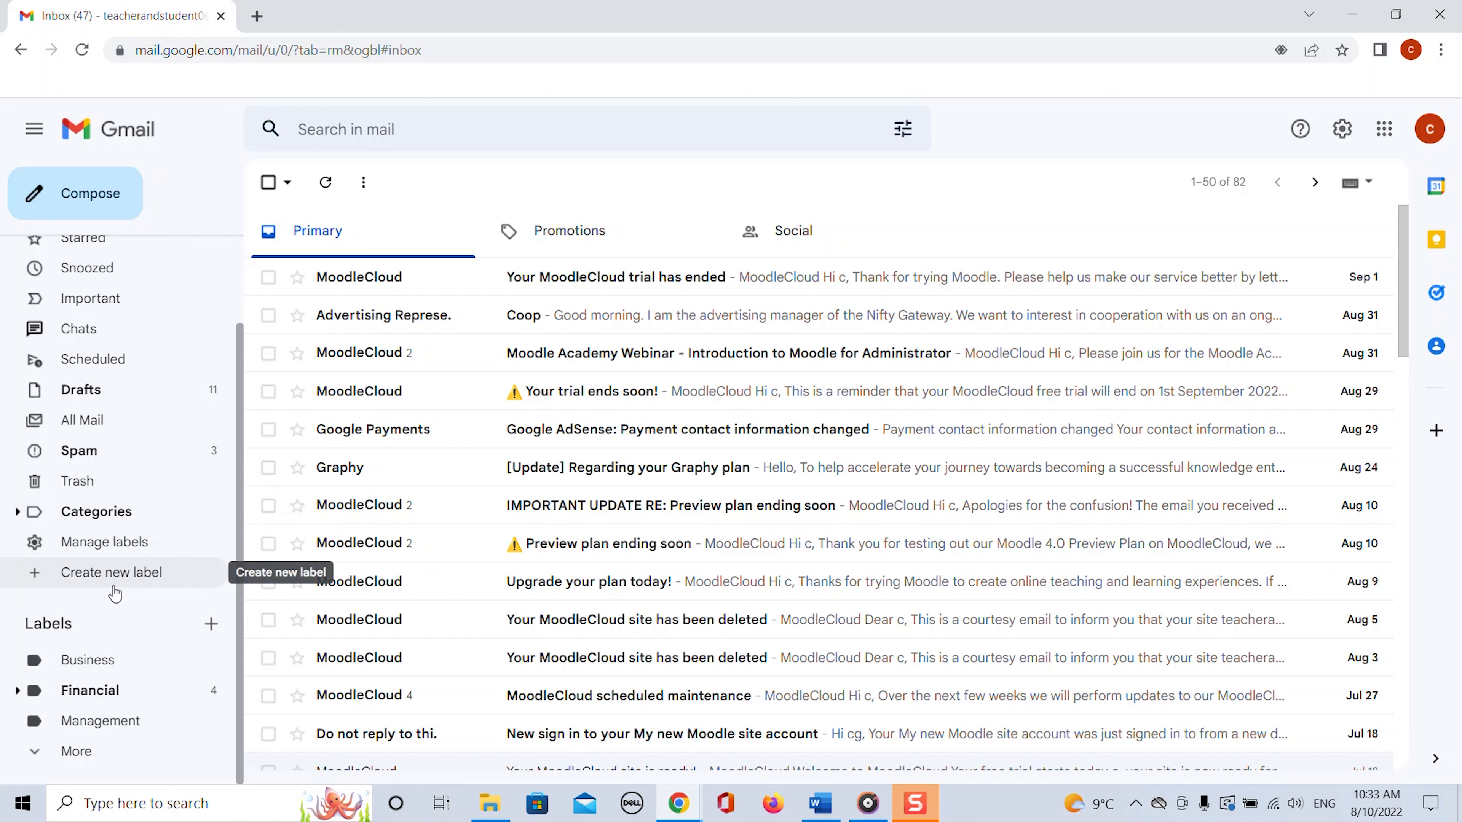
scroll(115, 594, "up", 2)
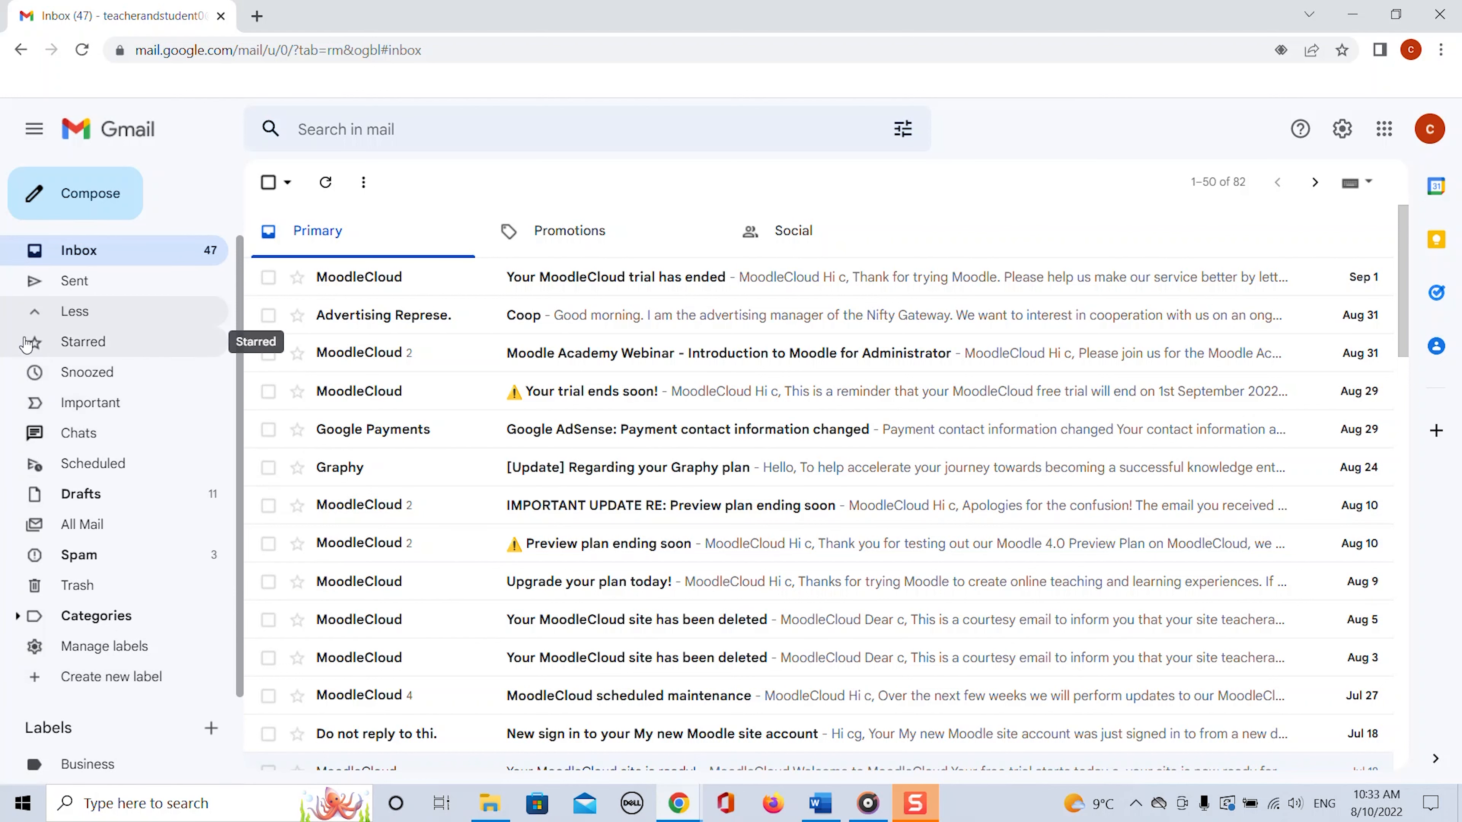
left_click(35, 316)
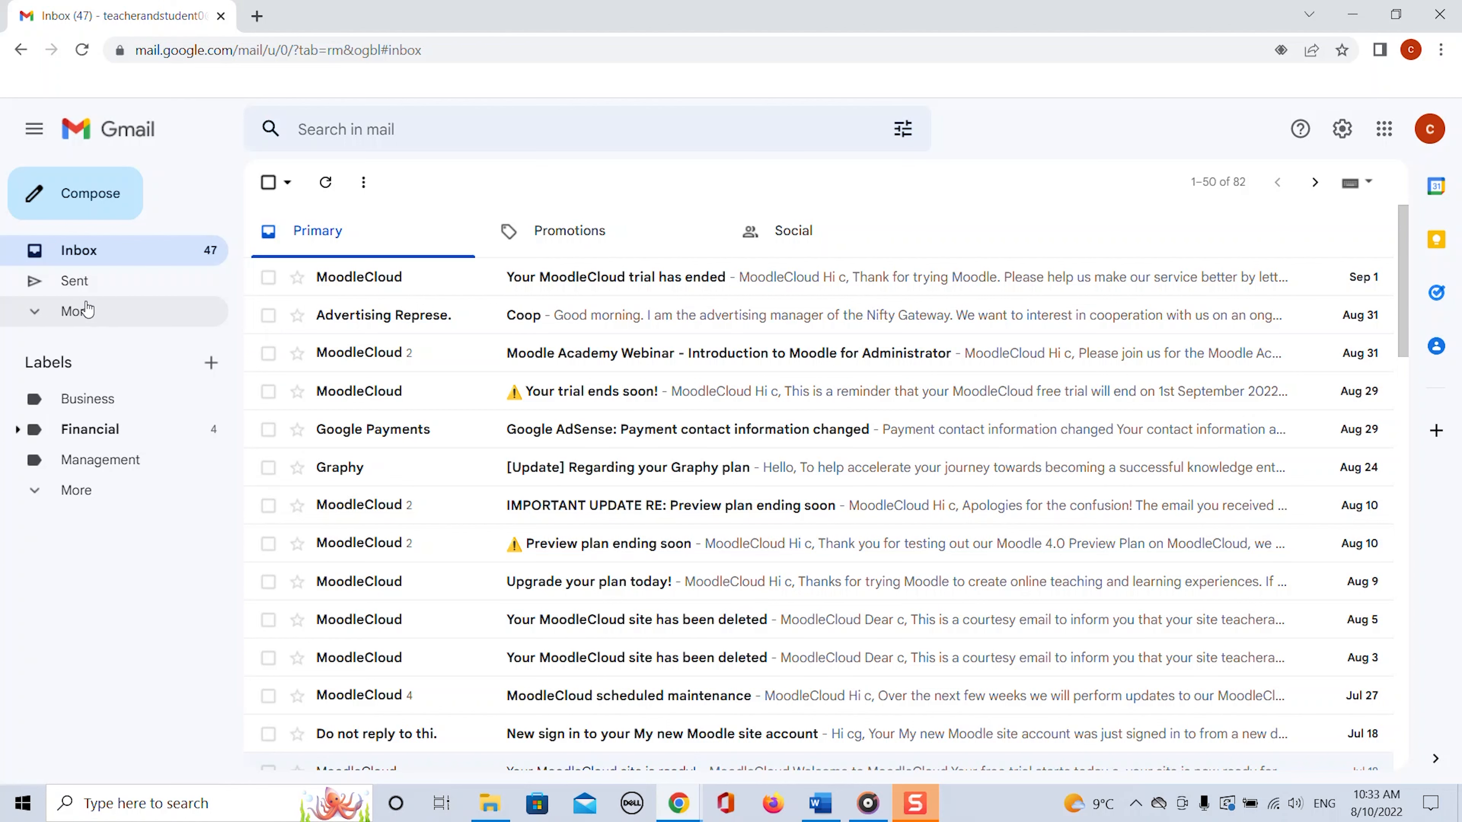
Create a new top-level label named Youtube.
left_click(34, 312)
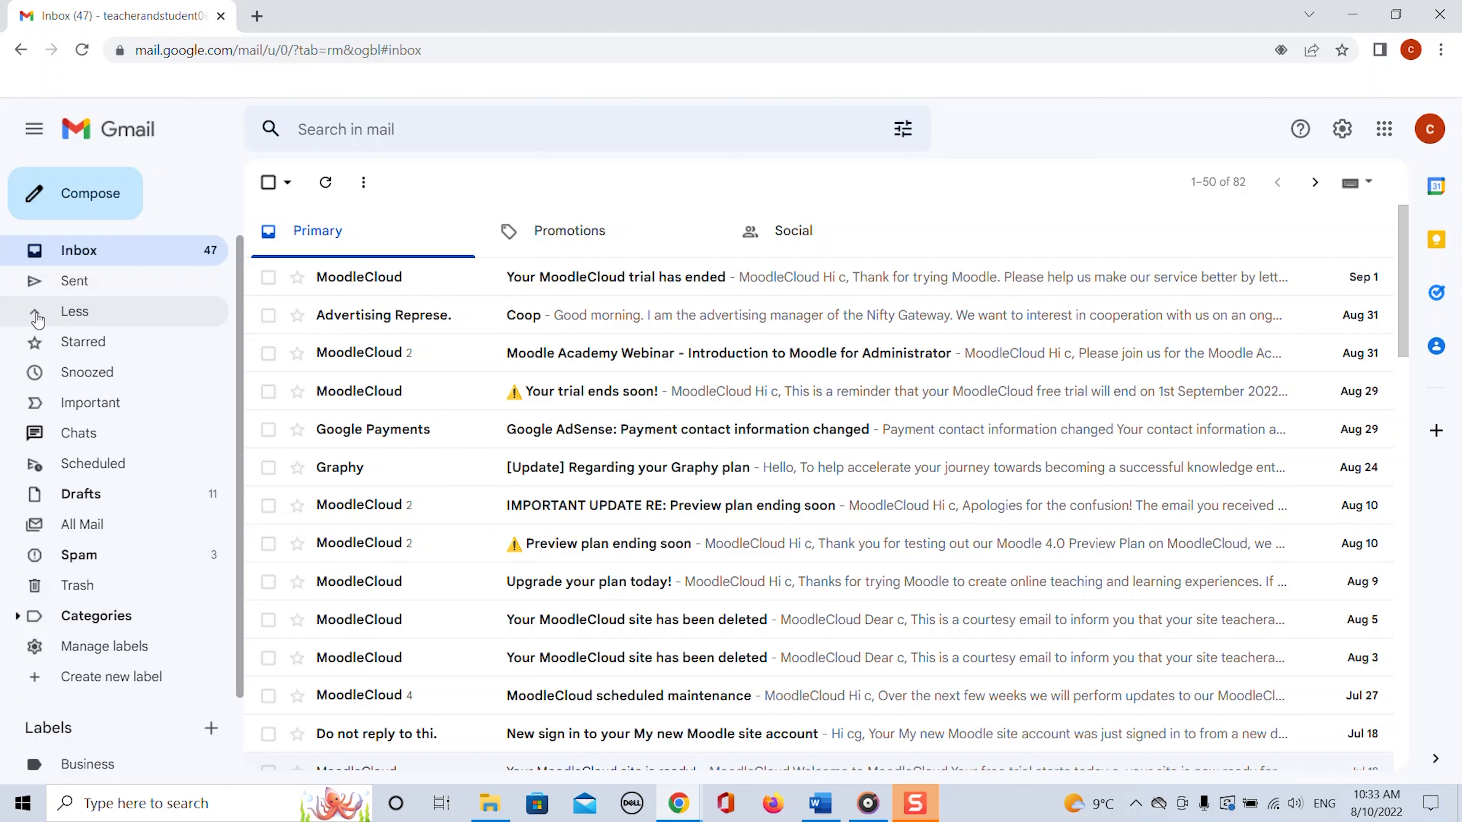
left_click(115, 676)
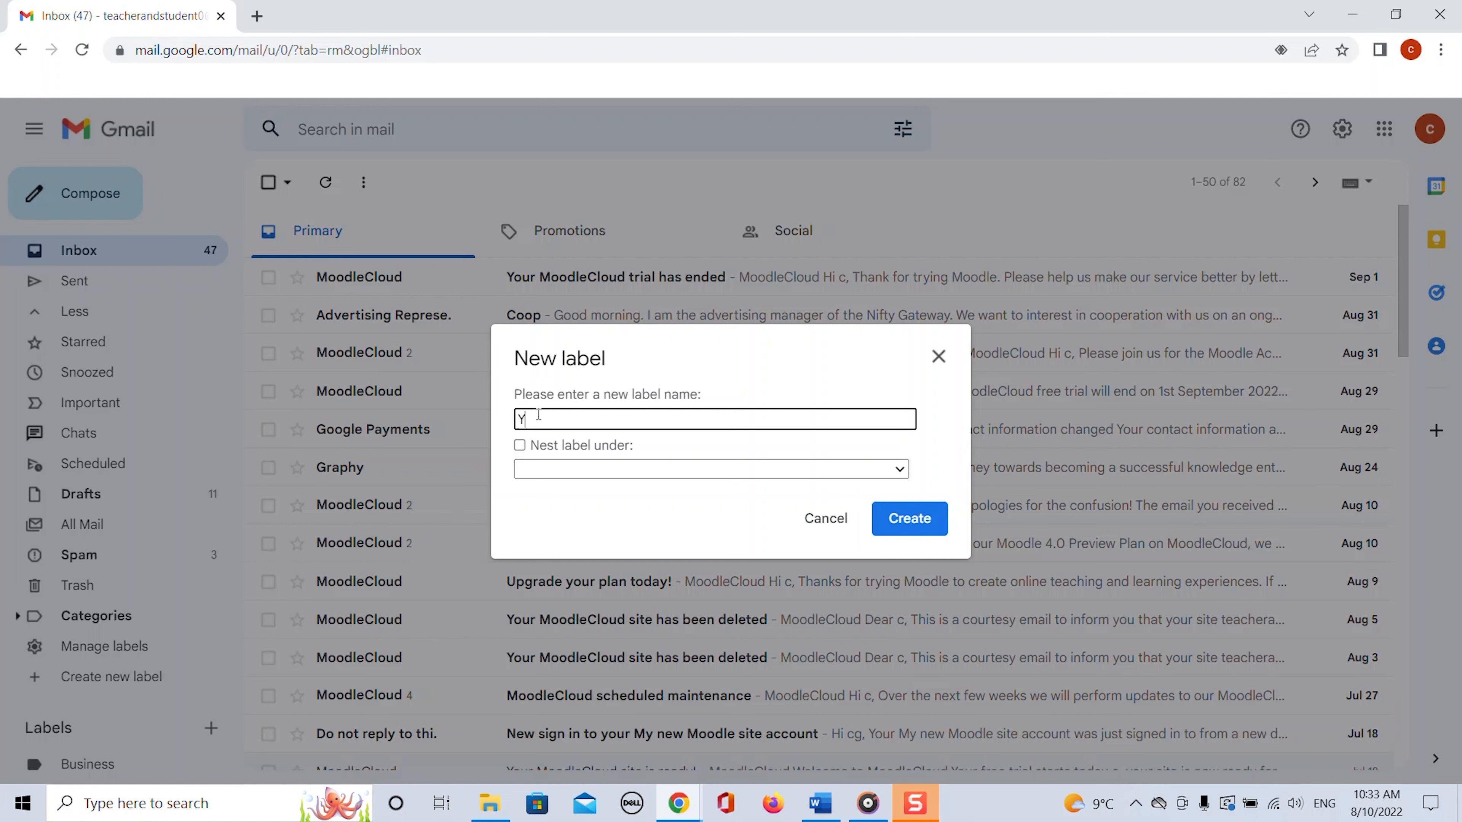
type("Youtube")
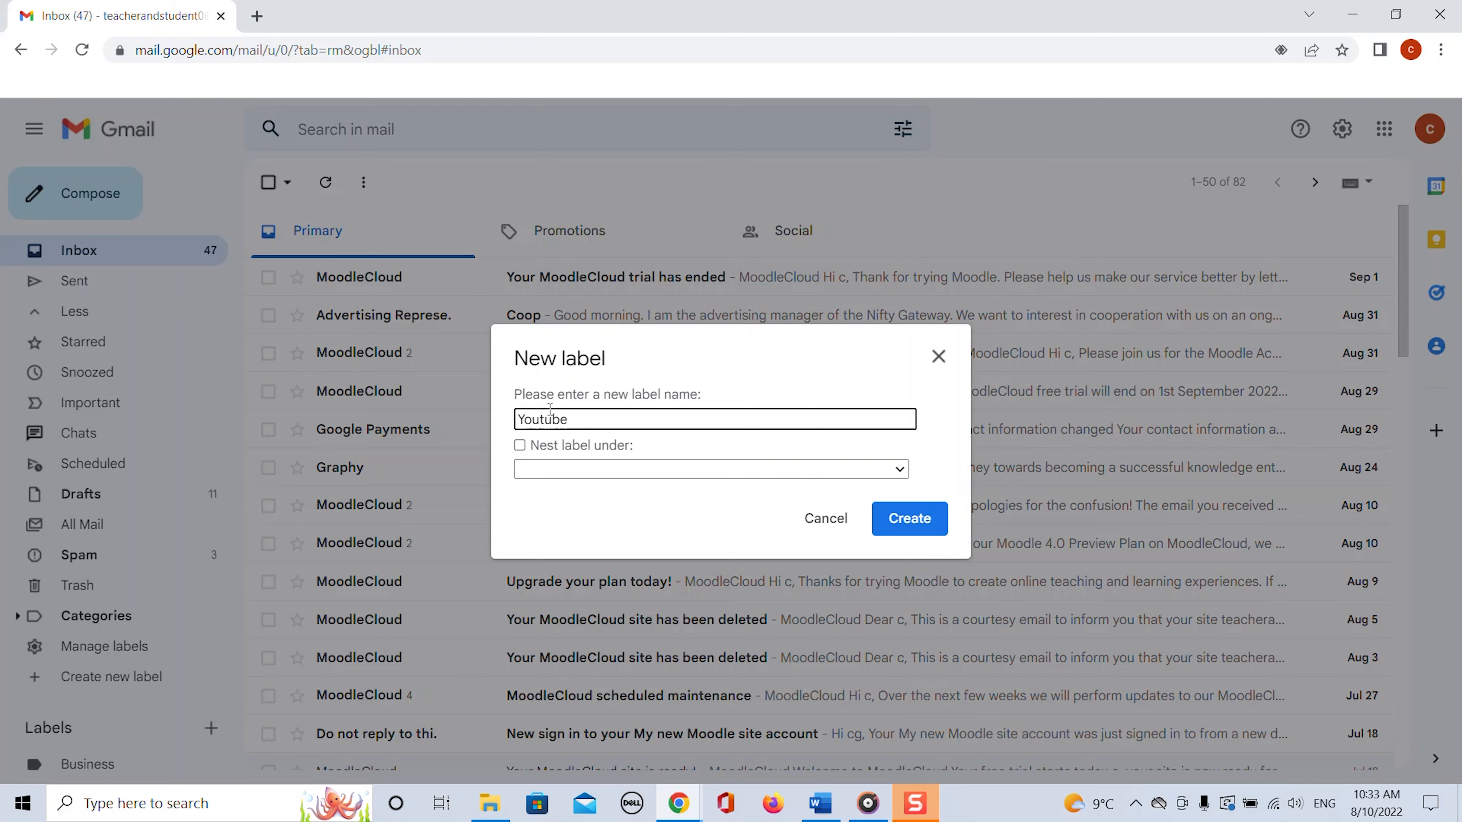
left_click(910, 520)
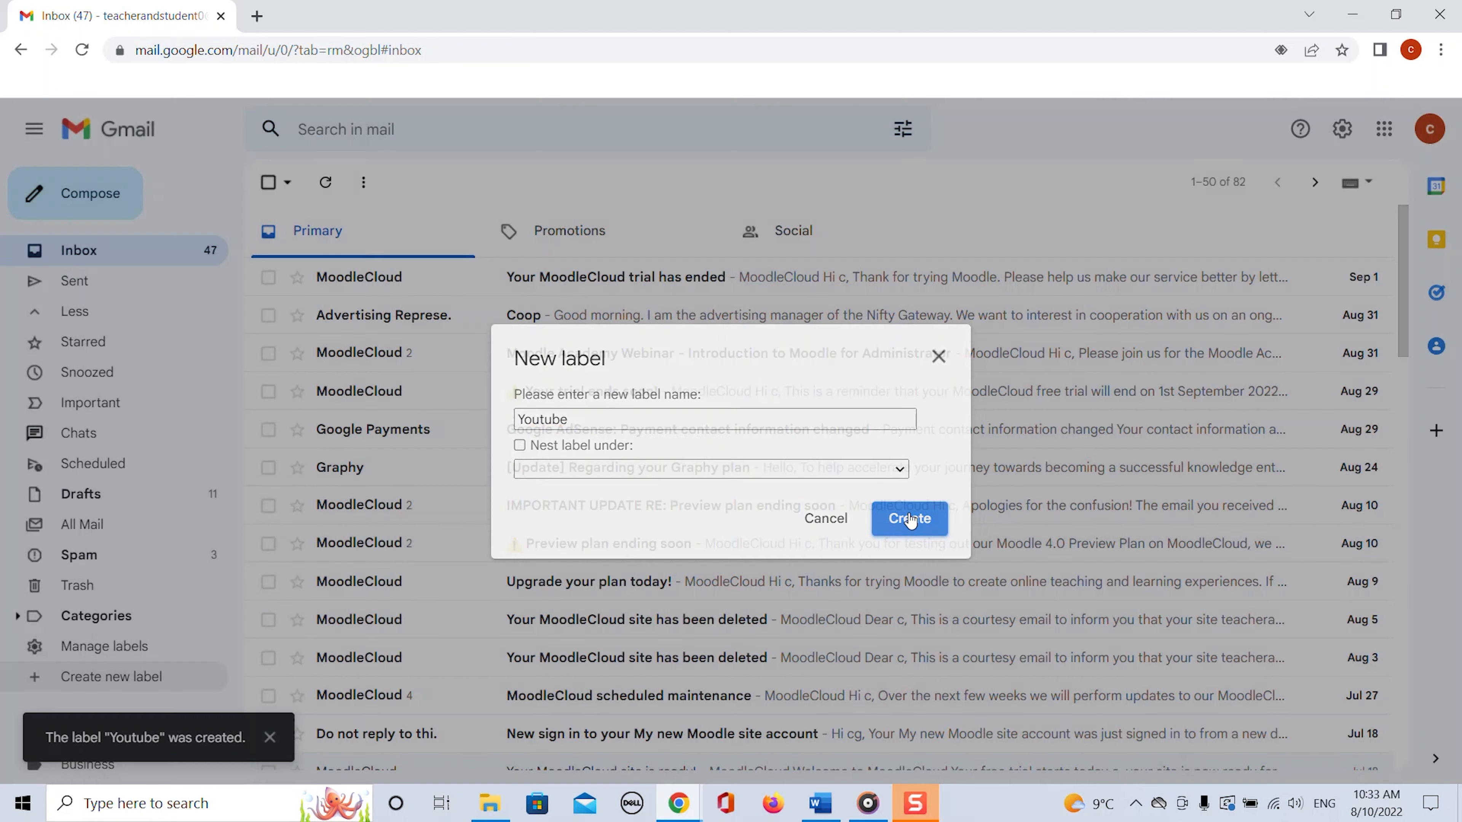
left_click(43, 315)
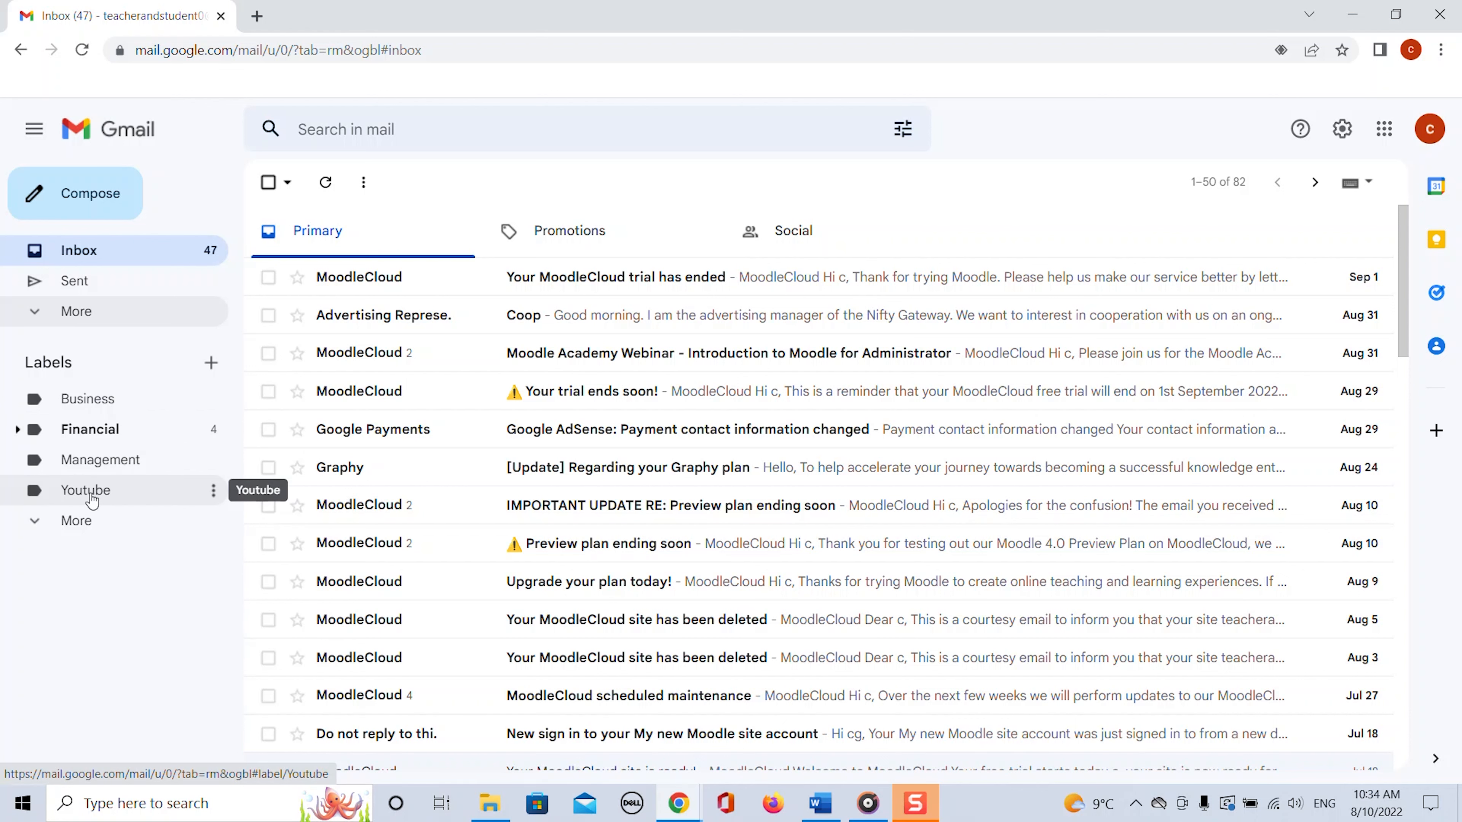
Rename the Youtube label as .Youtube so that it sorts above the Business label.
left_click_drag(93, 492, 92, 406)
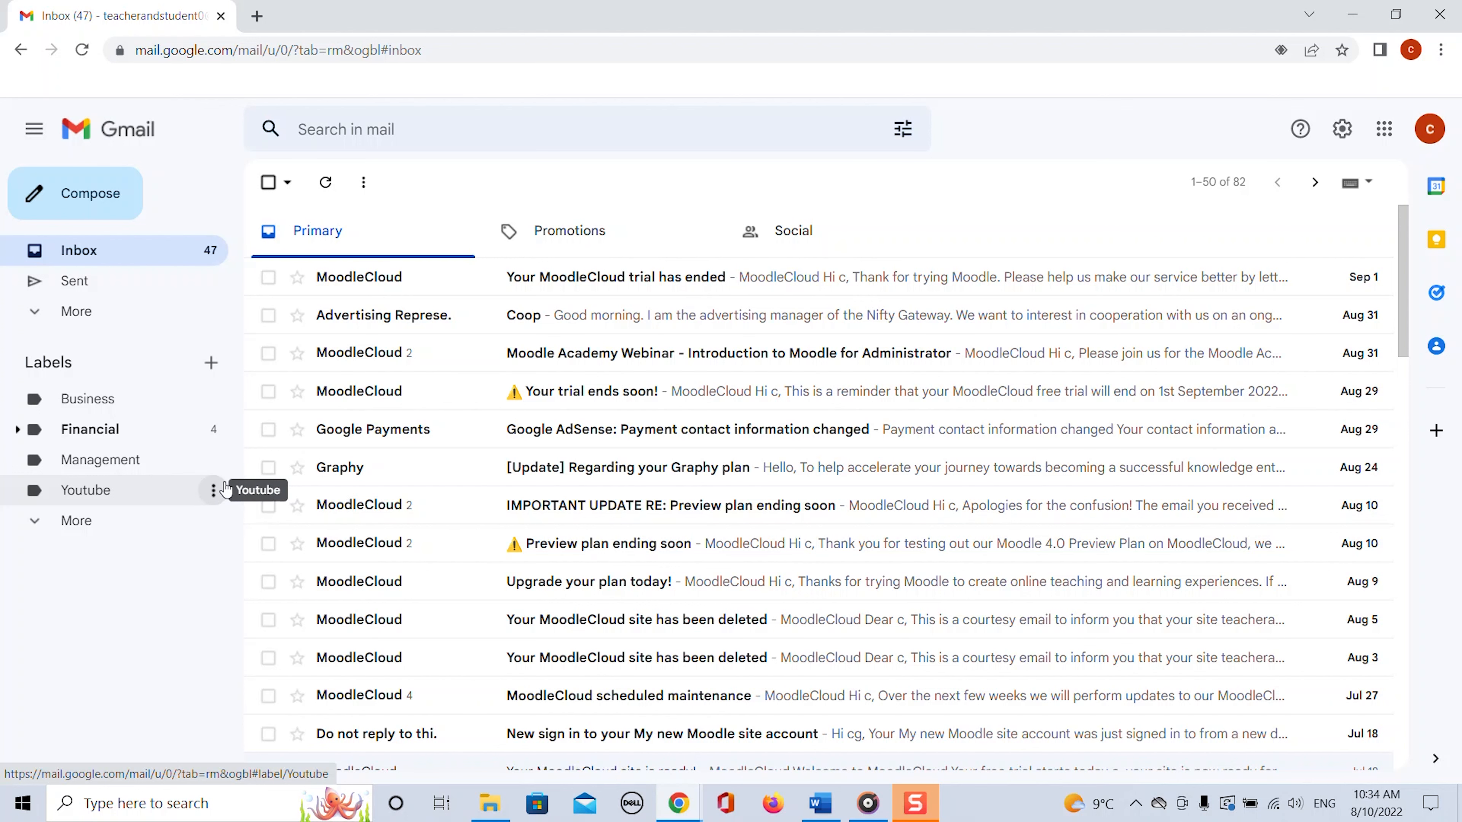
left_click(213, 492)
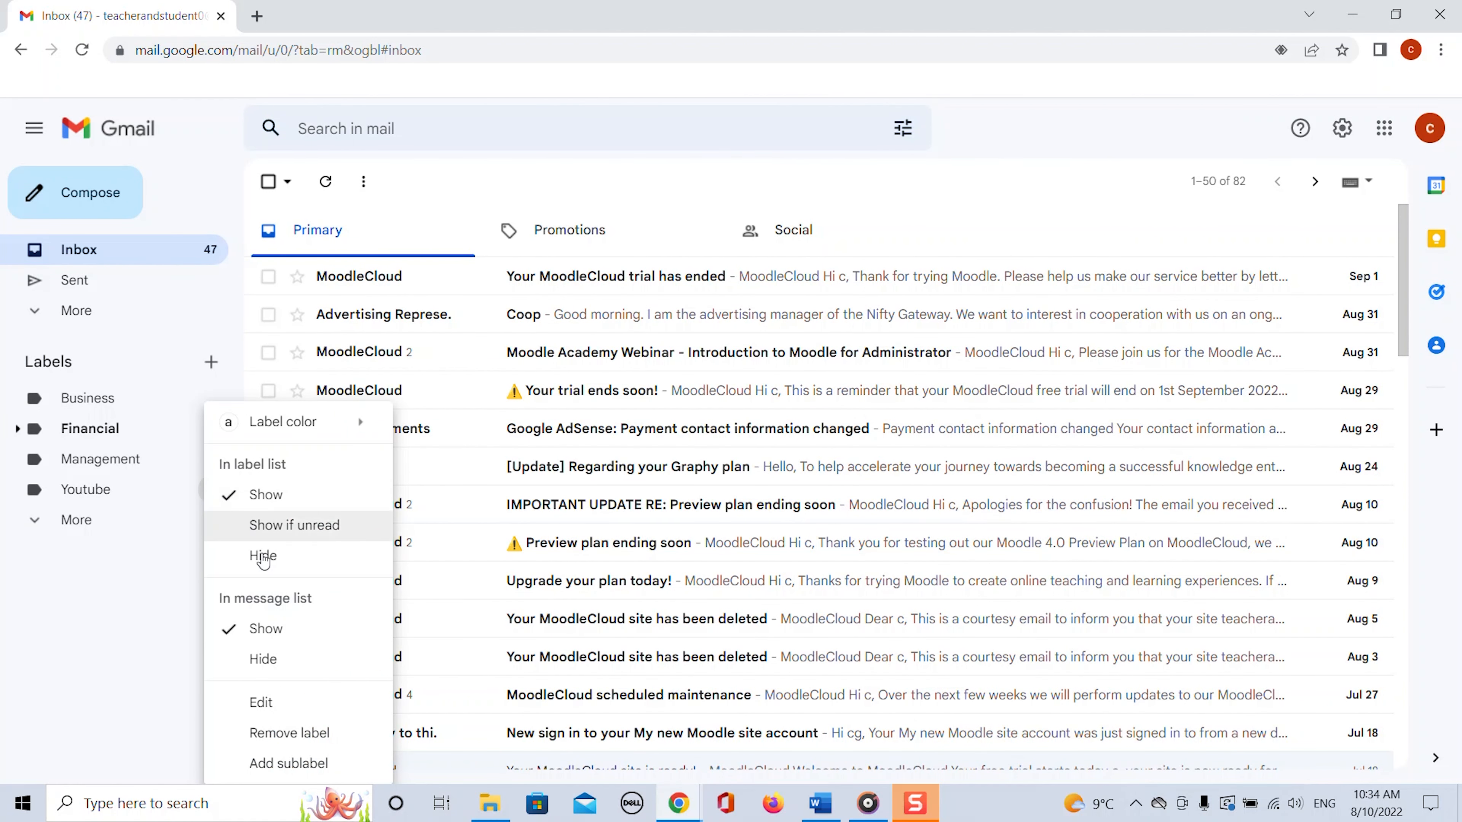
left_click(265, 704)
left_click_drag(587, 420, 510, 422)
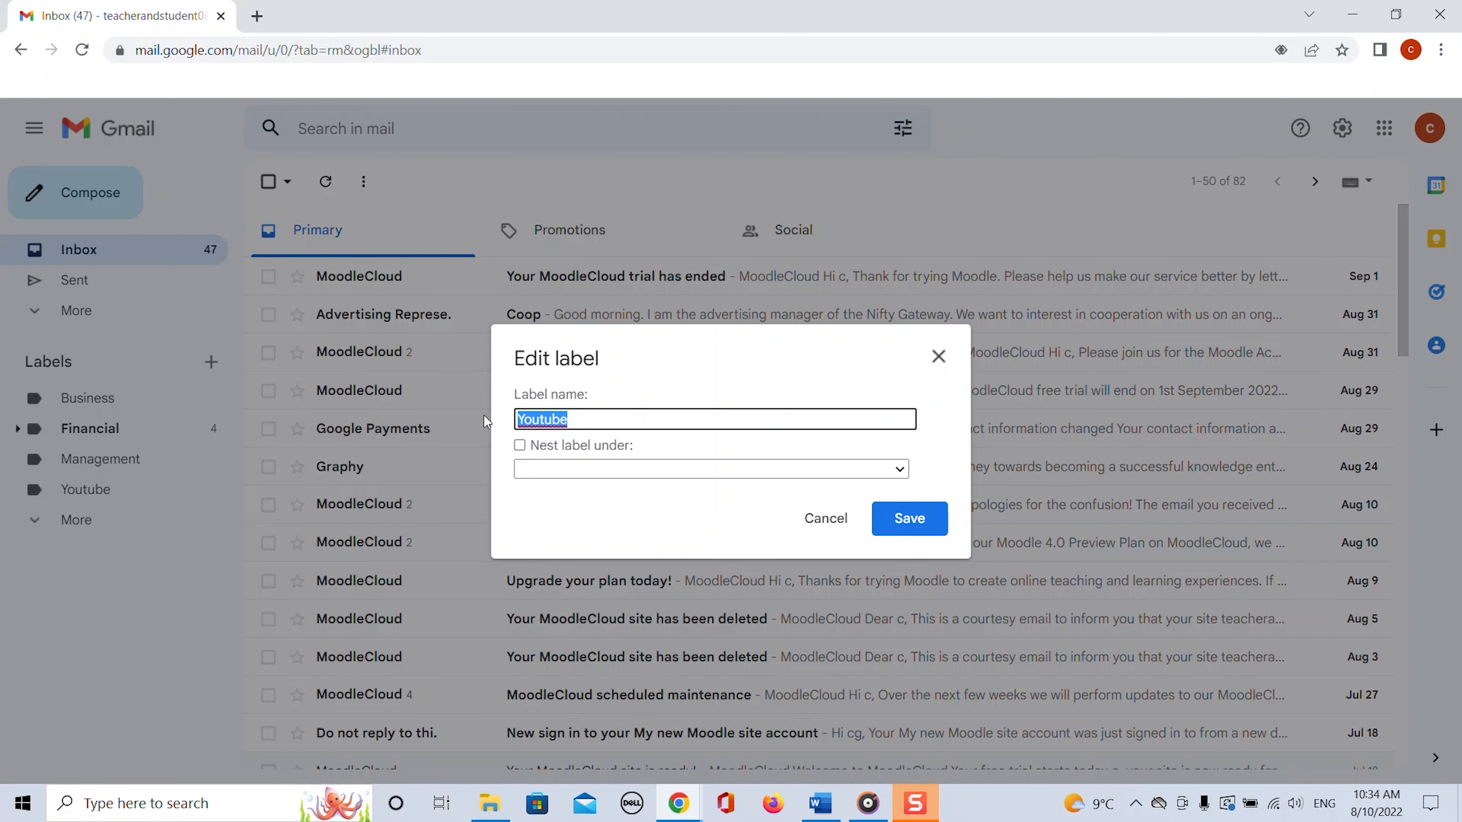
left_click(518, 419)
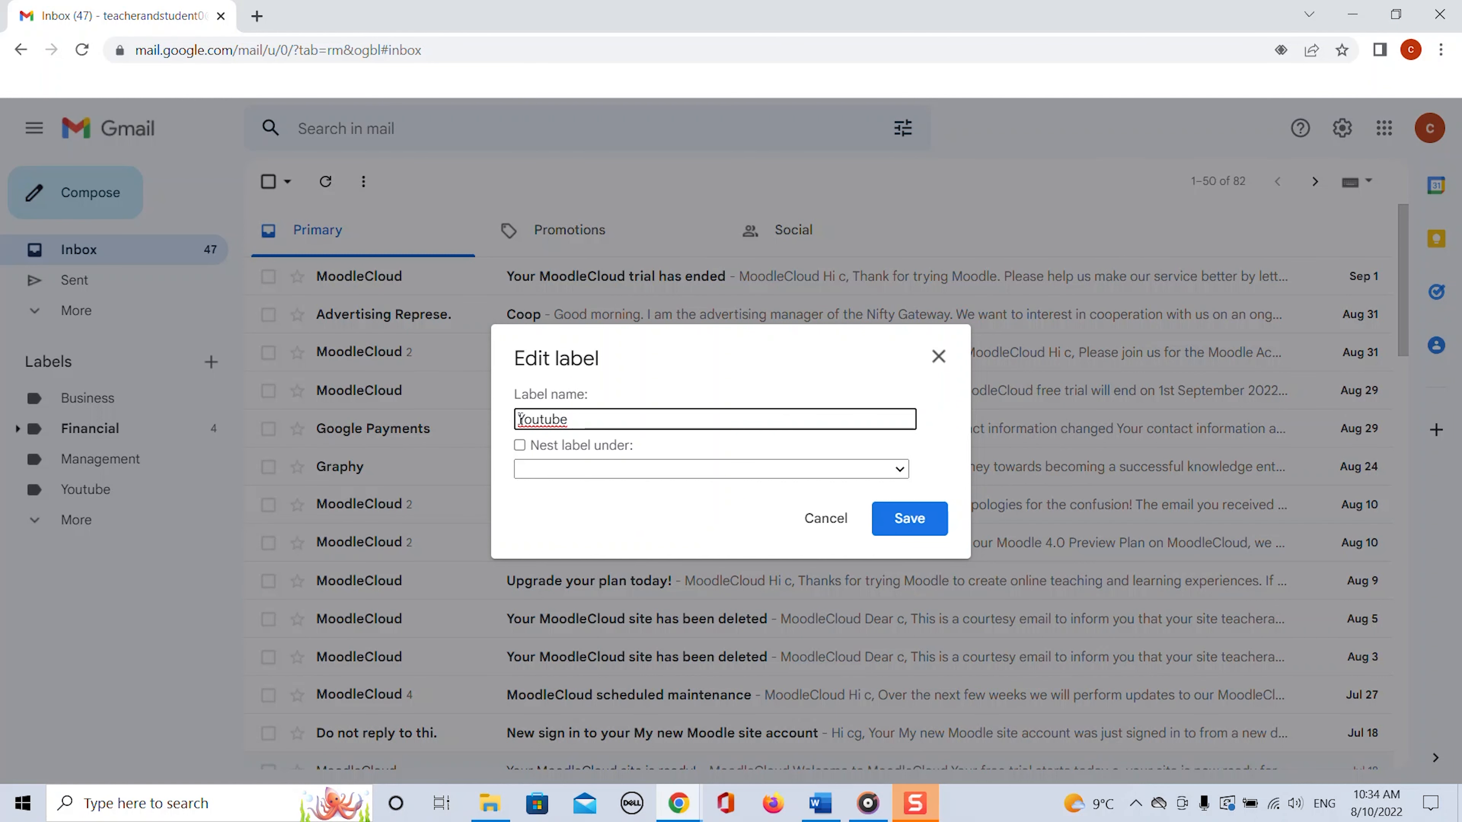
type(".")
left_click(909, 517)
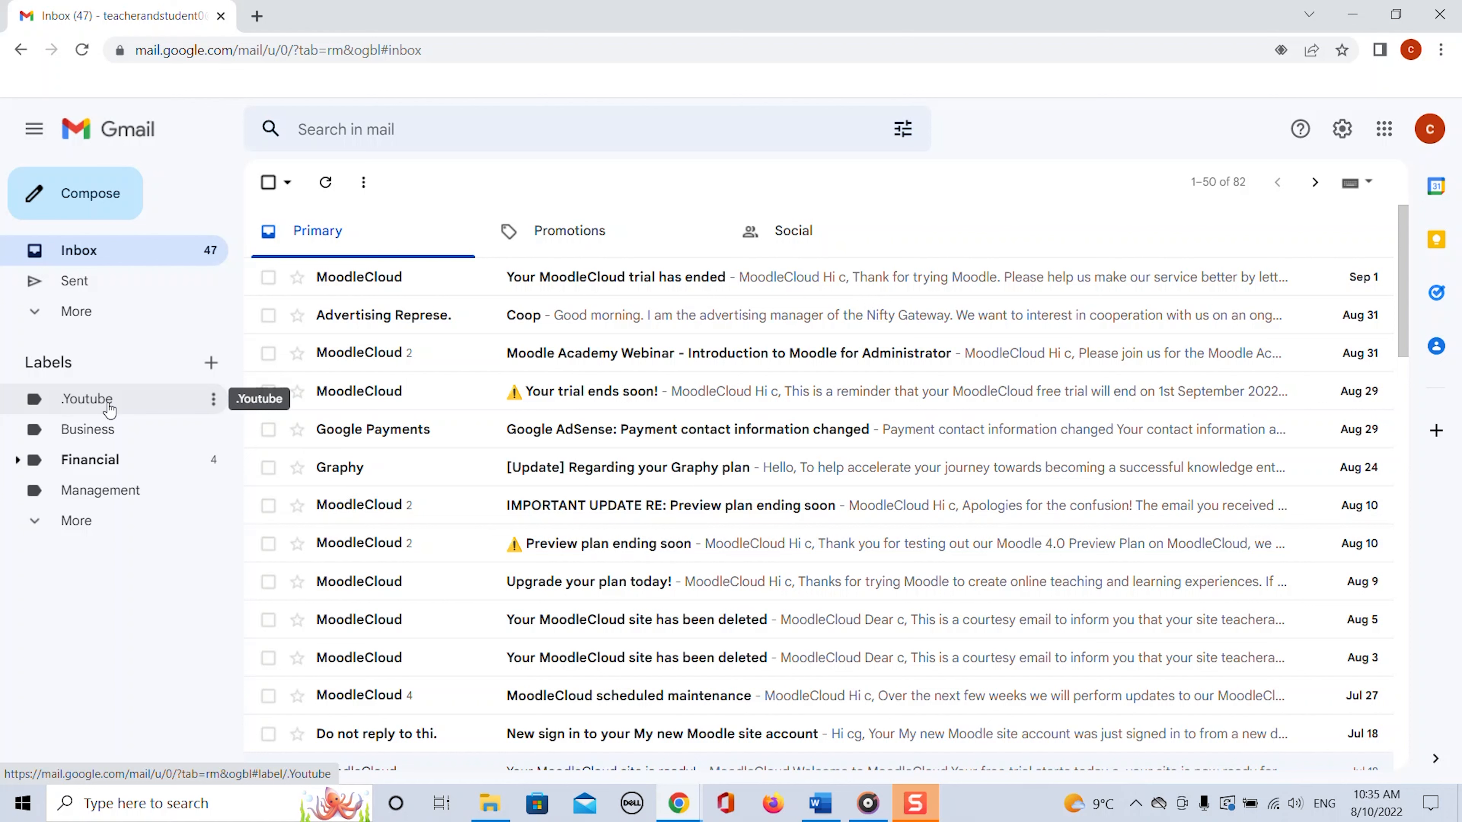
Add a sublabel named 2023 nested under the .Youtube label.
left_click(17, 460)
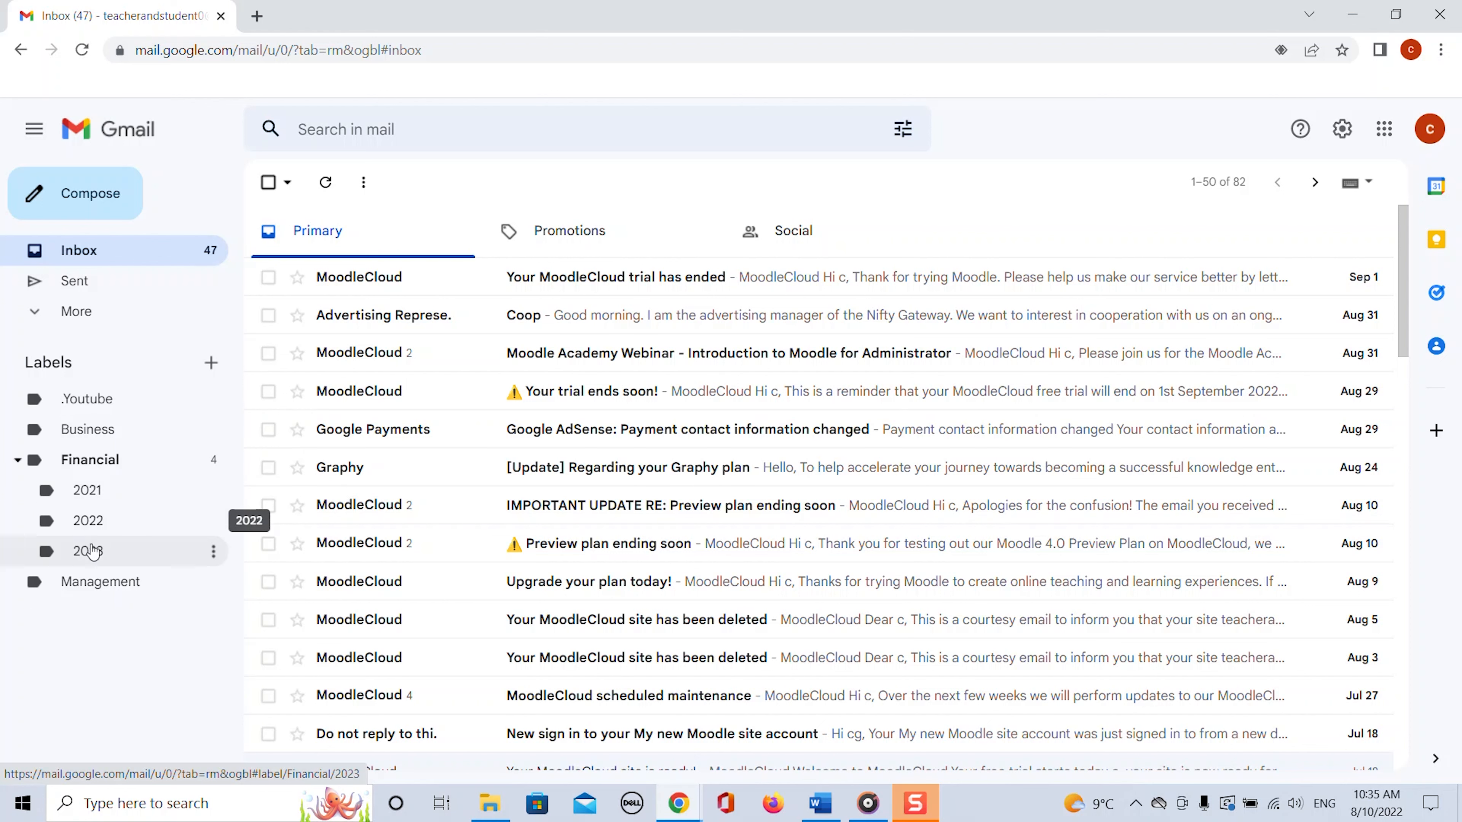
left_click(18, 460)
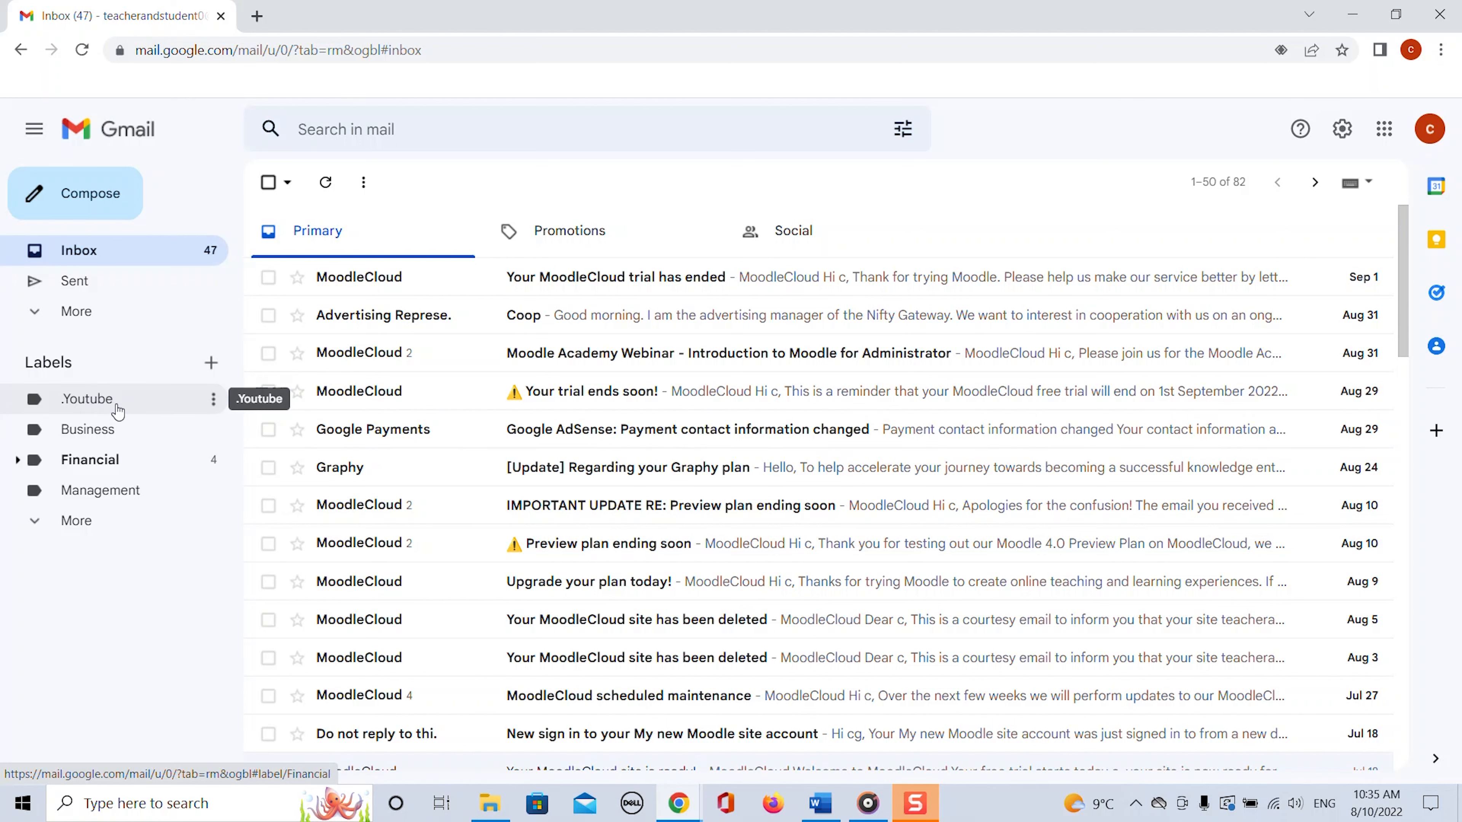
left_click(214, 399)
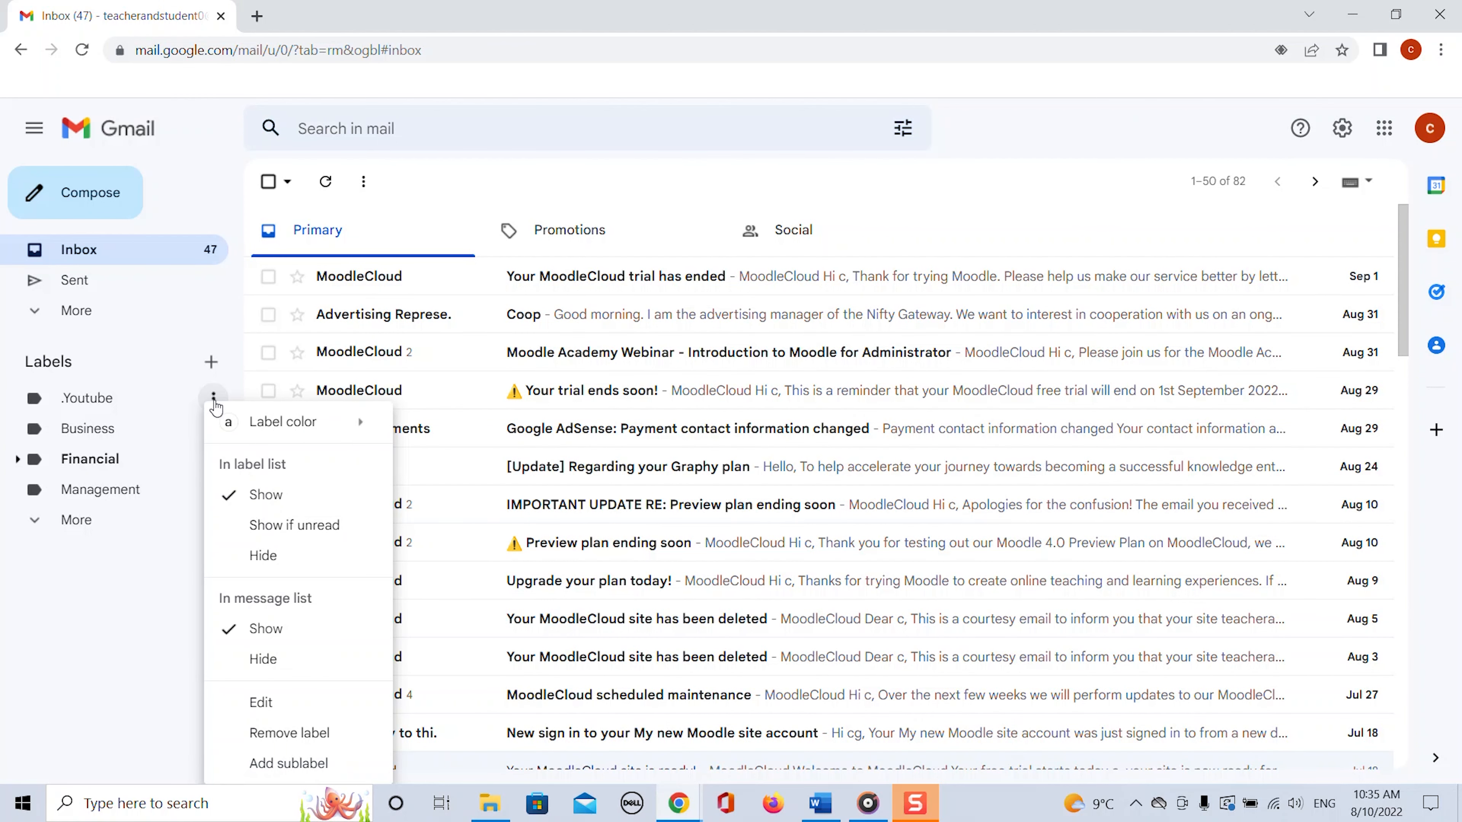
left_click(266, 764)
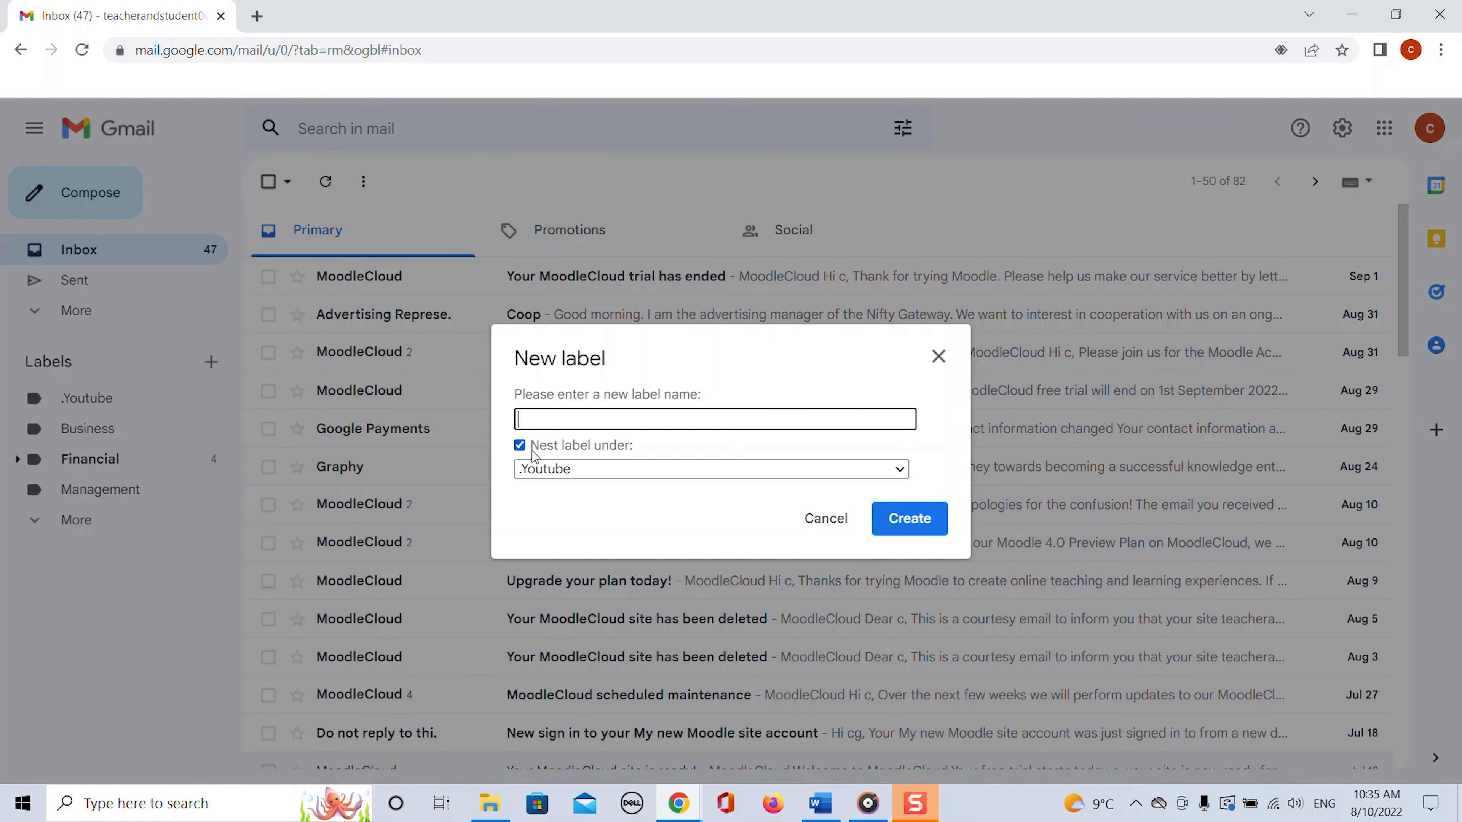
left_click(901, 469)
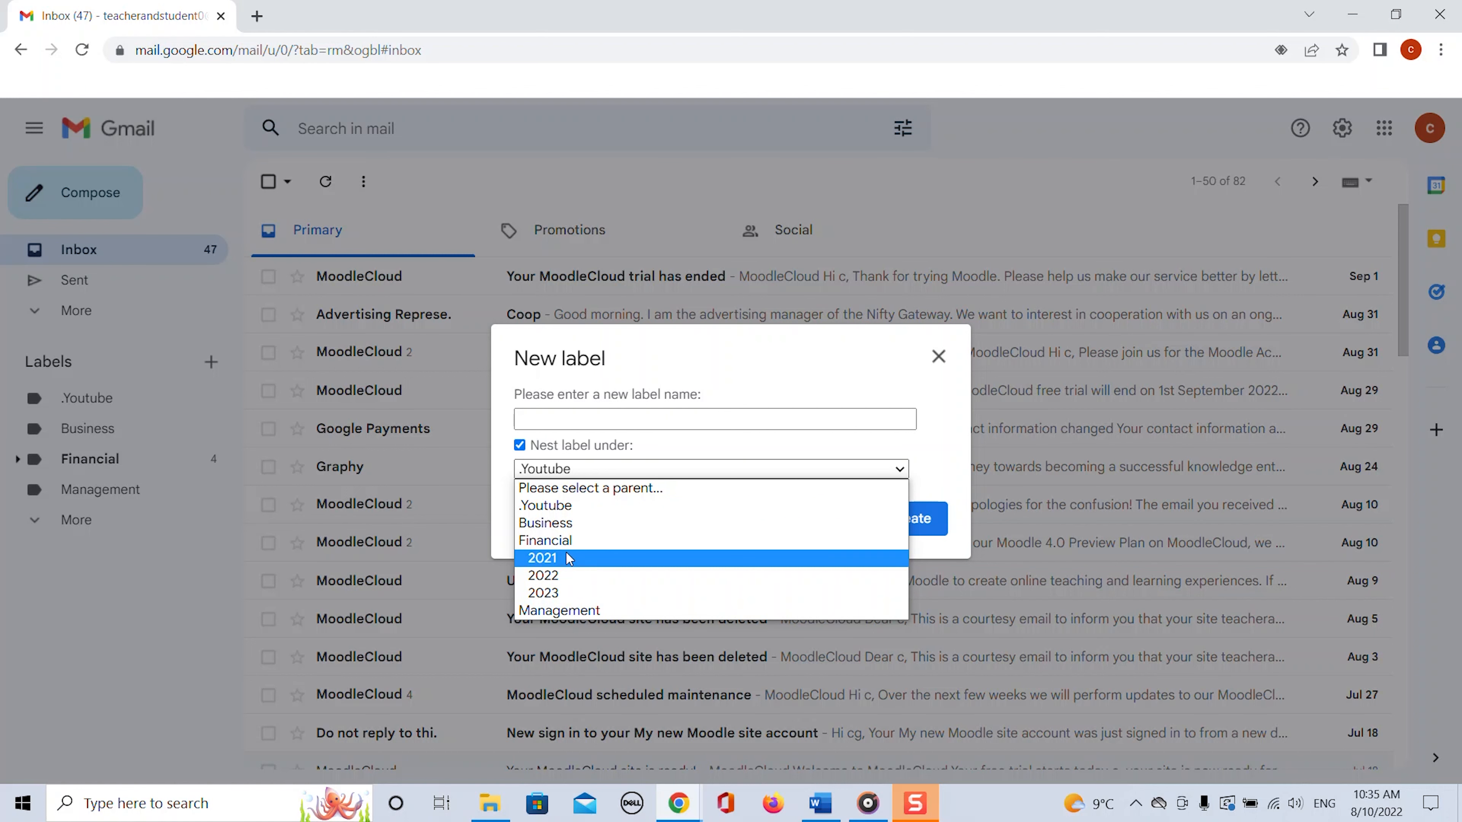
left_click(564, 508)
left_click(538, 419)
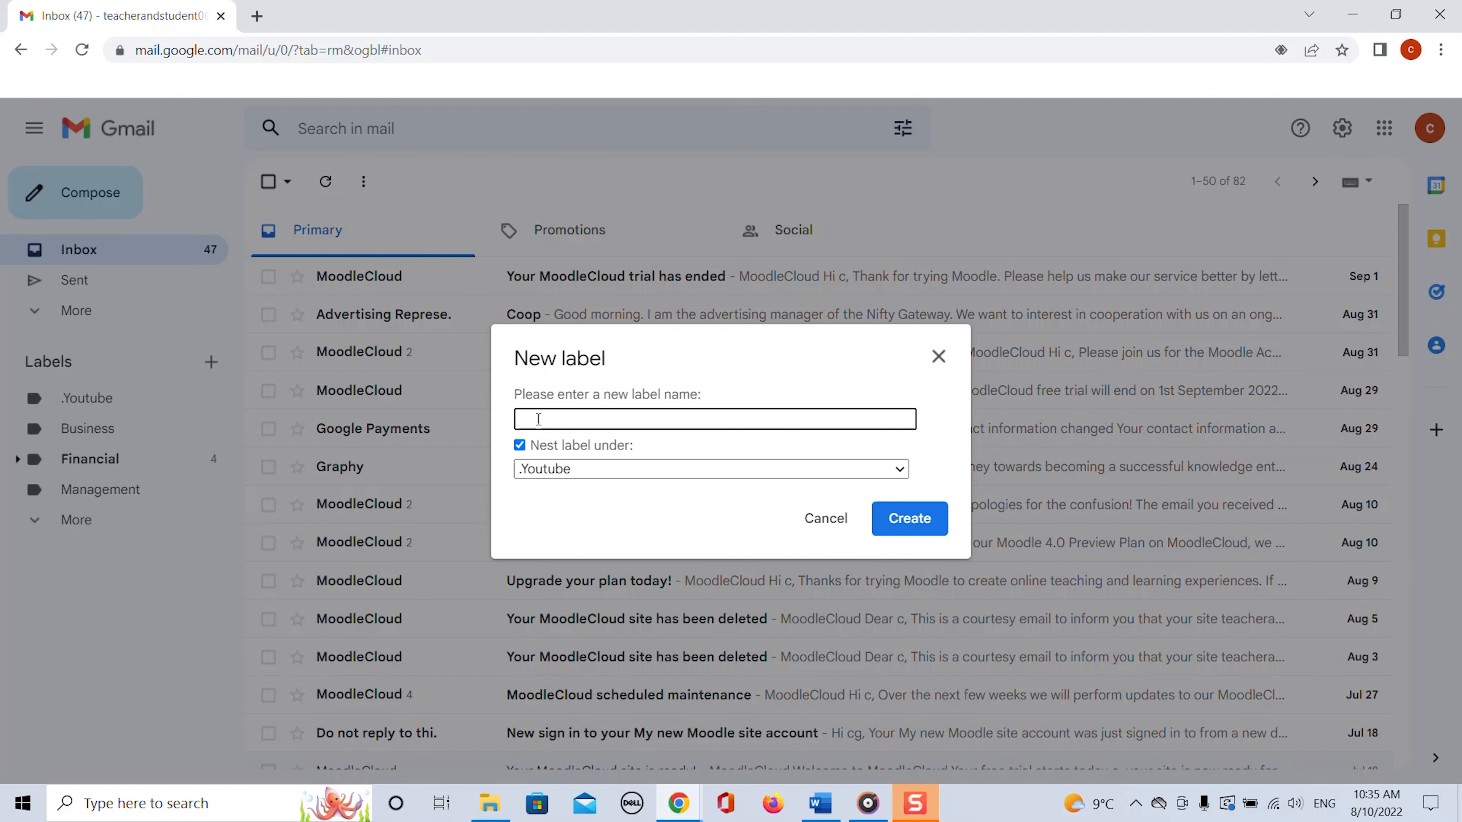
type("2023")
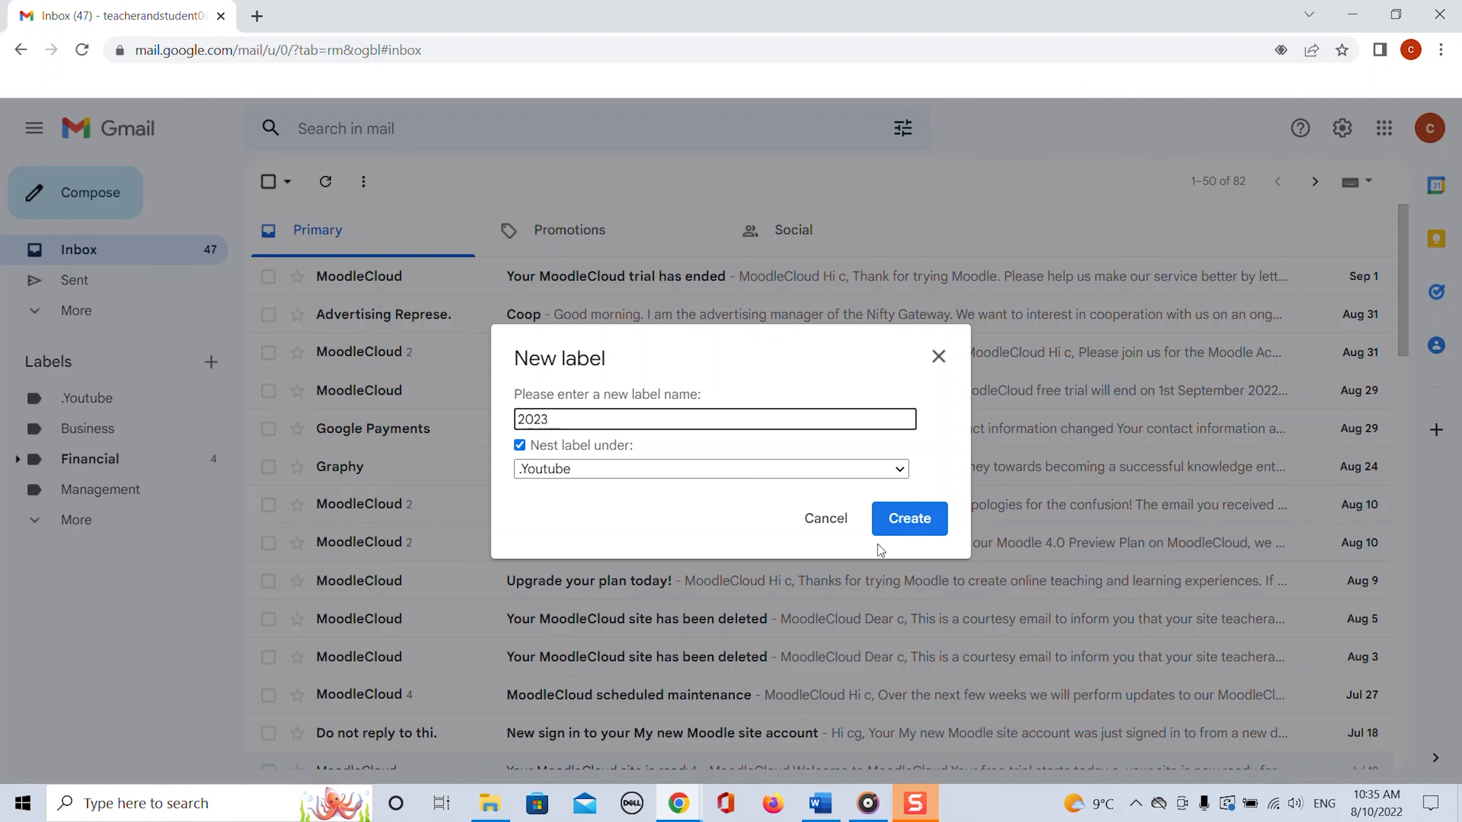
left_click(915, 521)
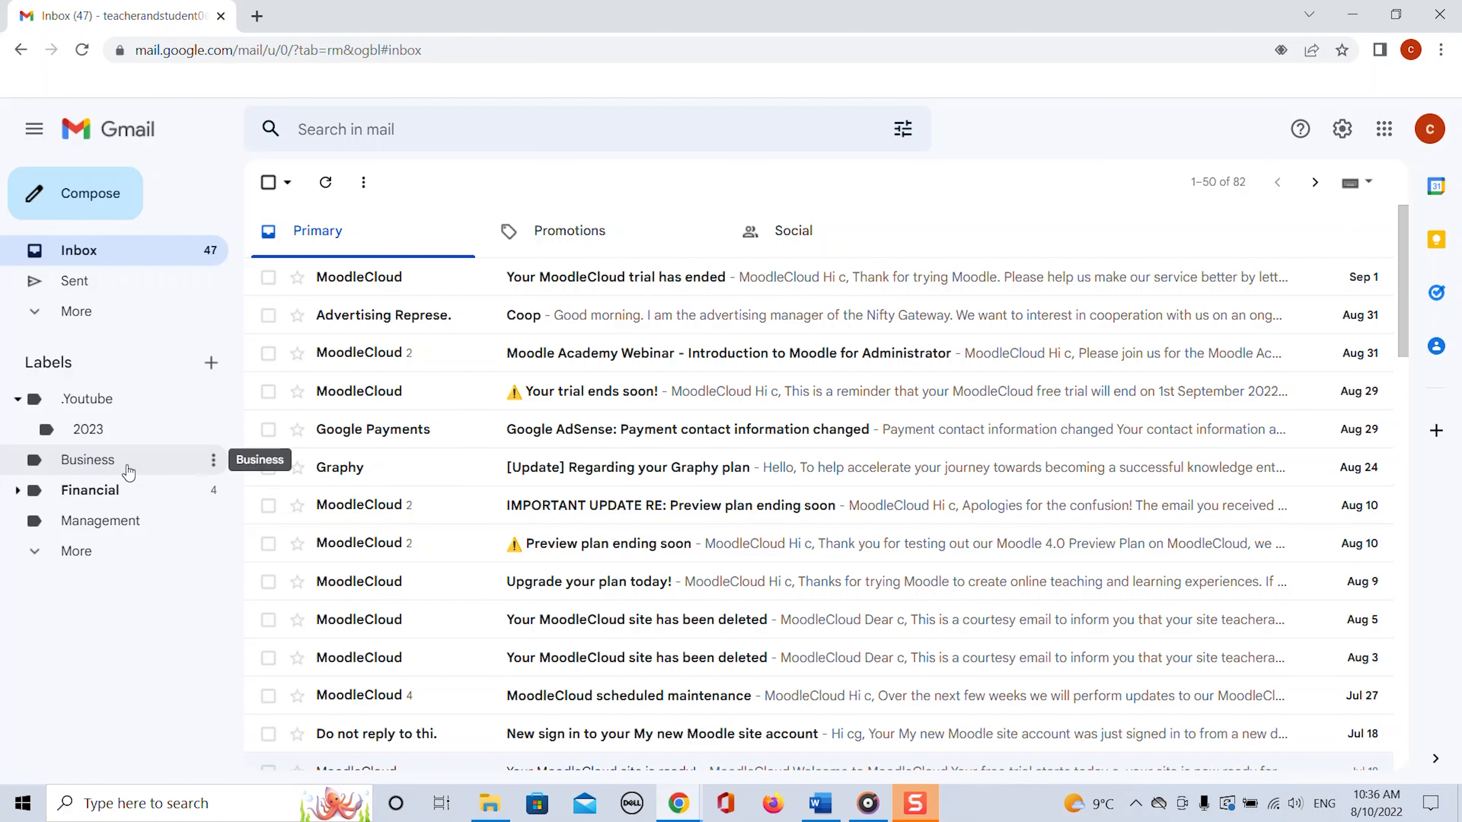
Give the Business label a custom color with a green background and dark green text.
left_click(213, 461)
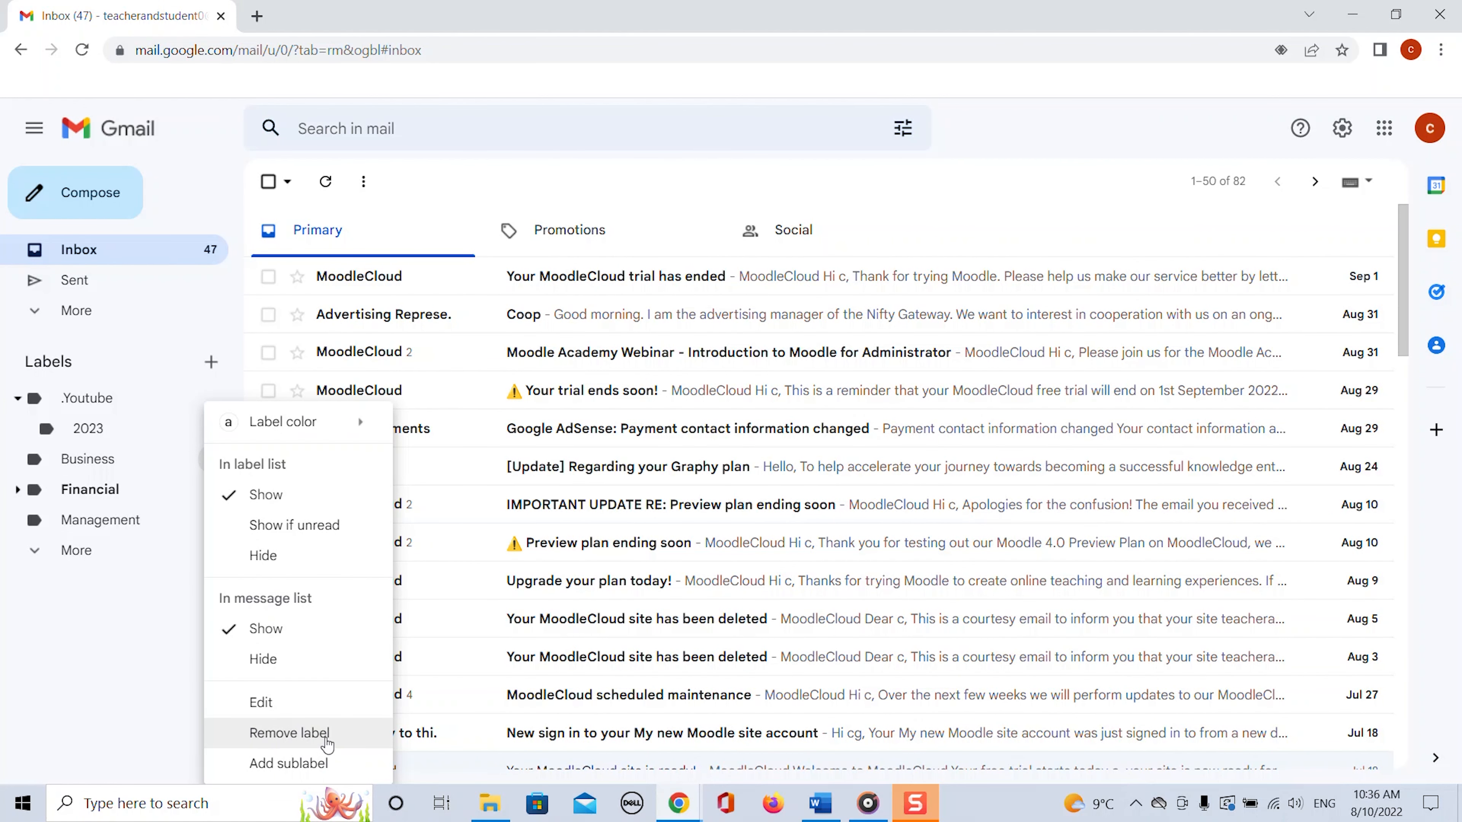
left_click(150, 645)
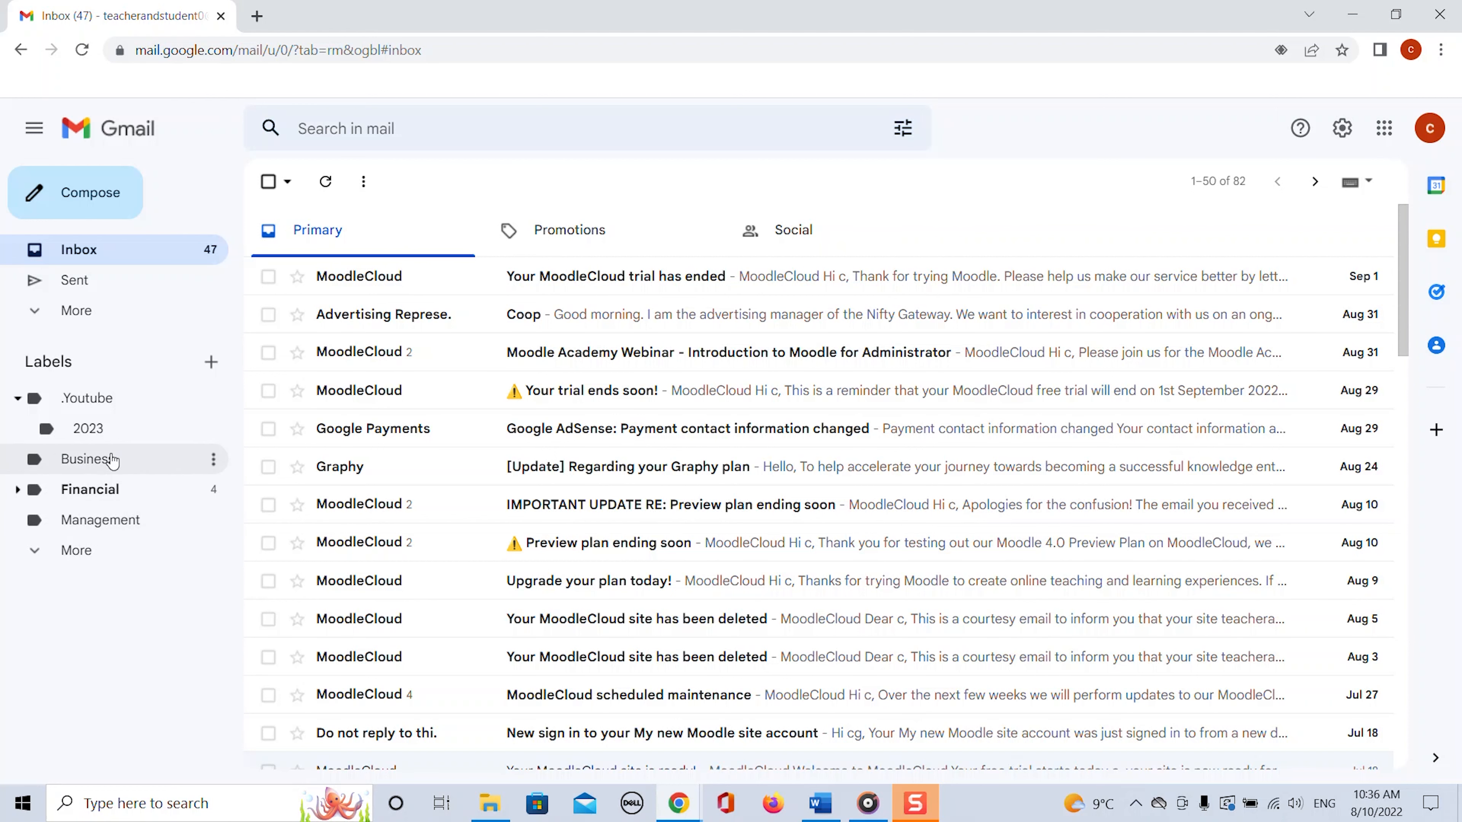
left_click(212, 459)
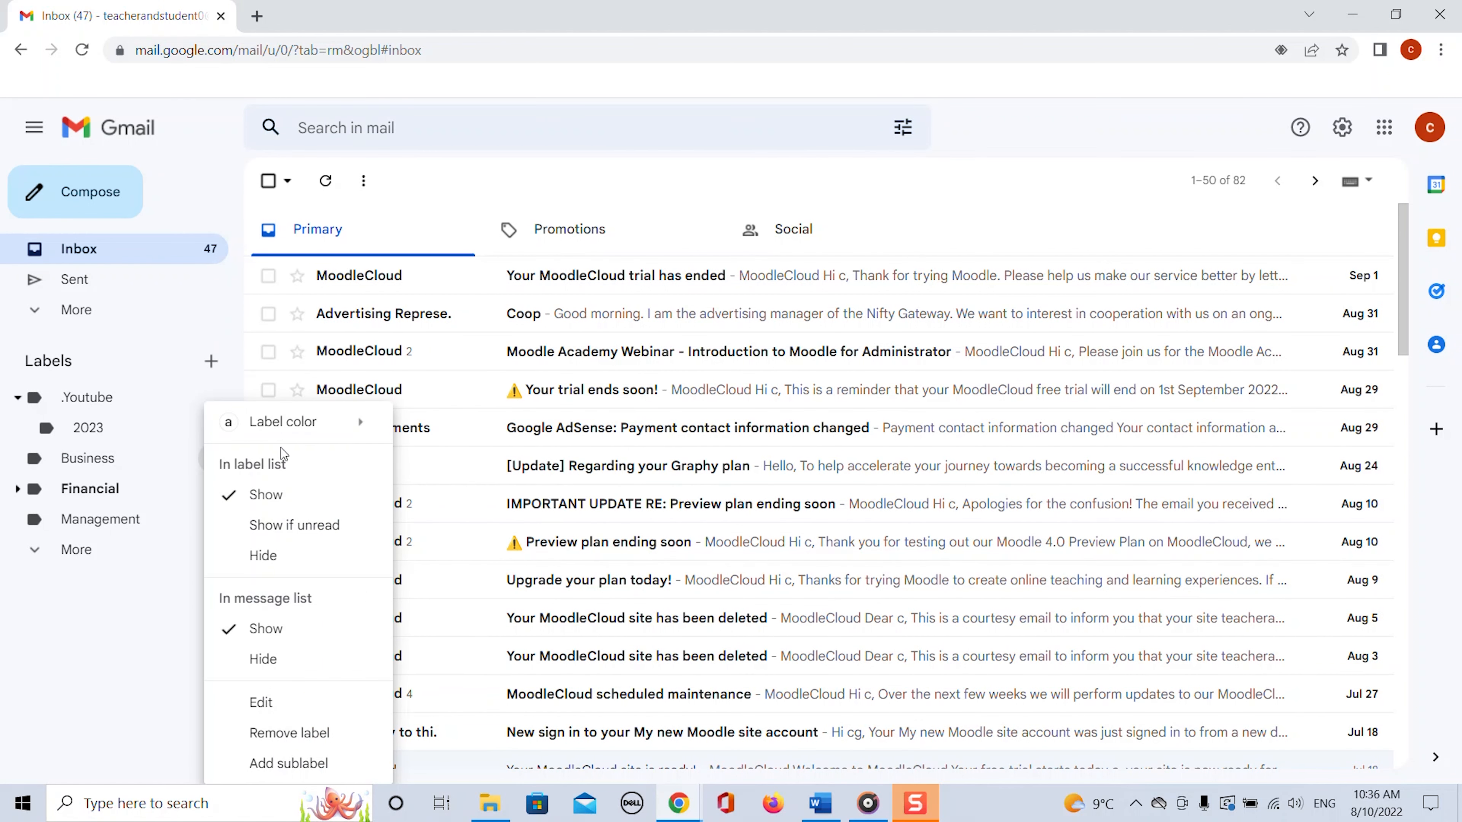
mouse_move(300, 429)
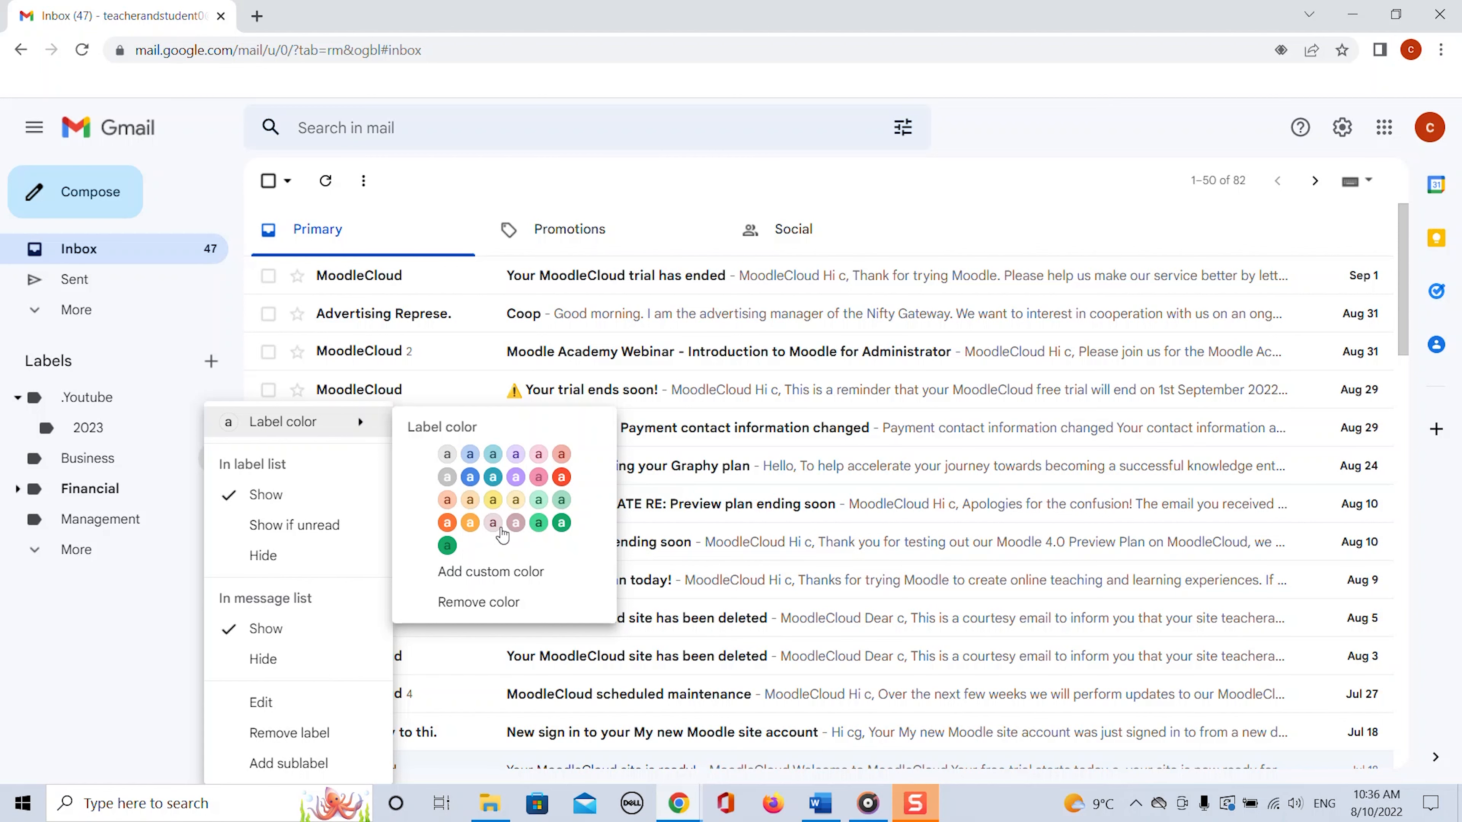
left_click(503, 573)
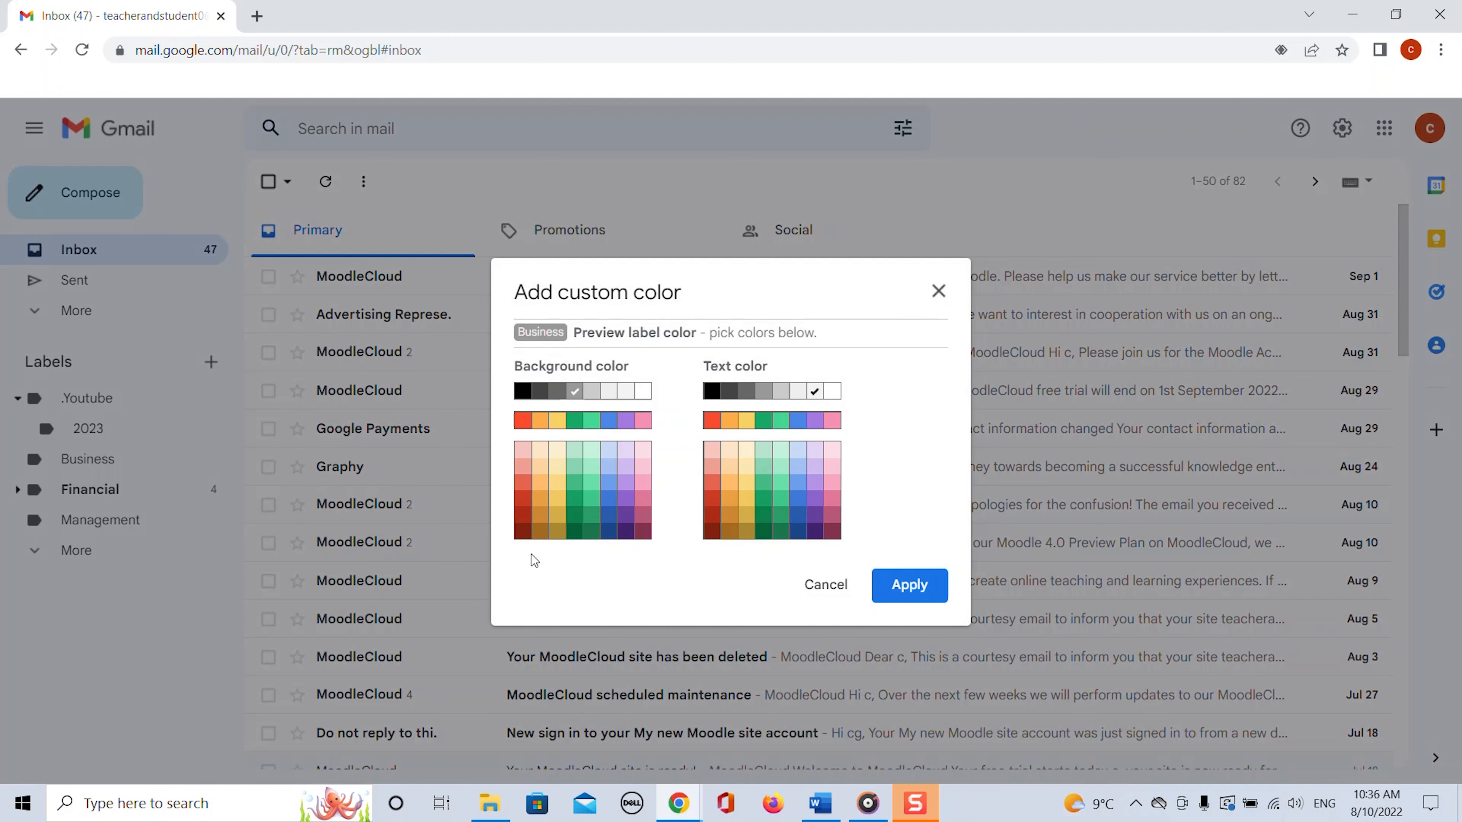
left_click(574, 421)
left_click(764, 531)
left_click(897, 599)
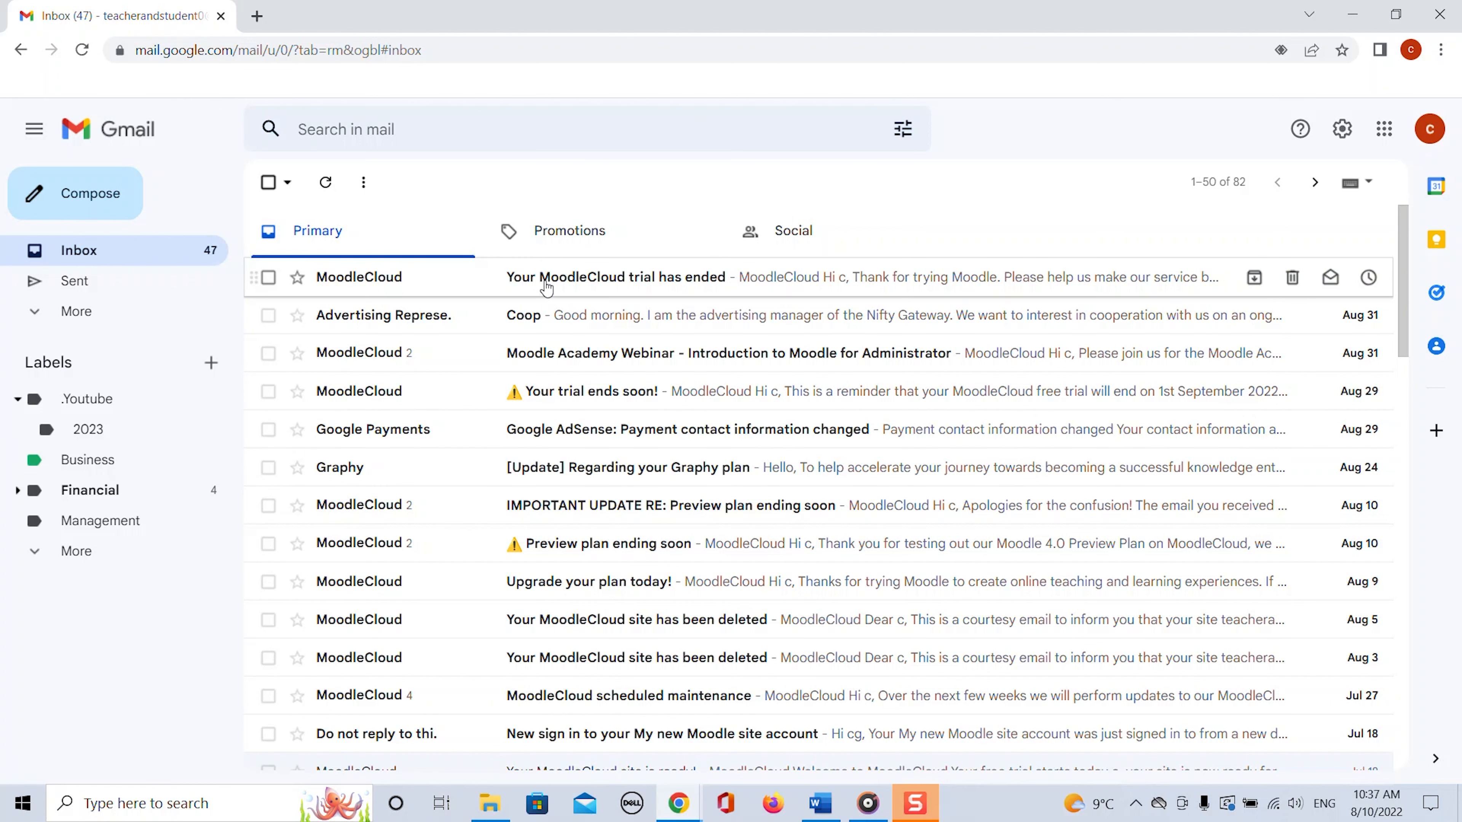
Apply the .Youtube label to the email "Your MoodleCloud trial has ended" and view the emails filed under that label.
right_click(580, 282)
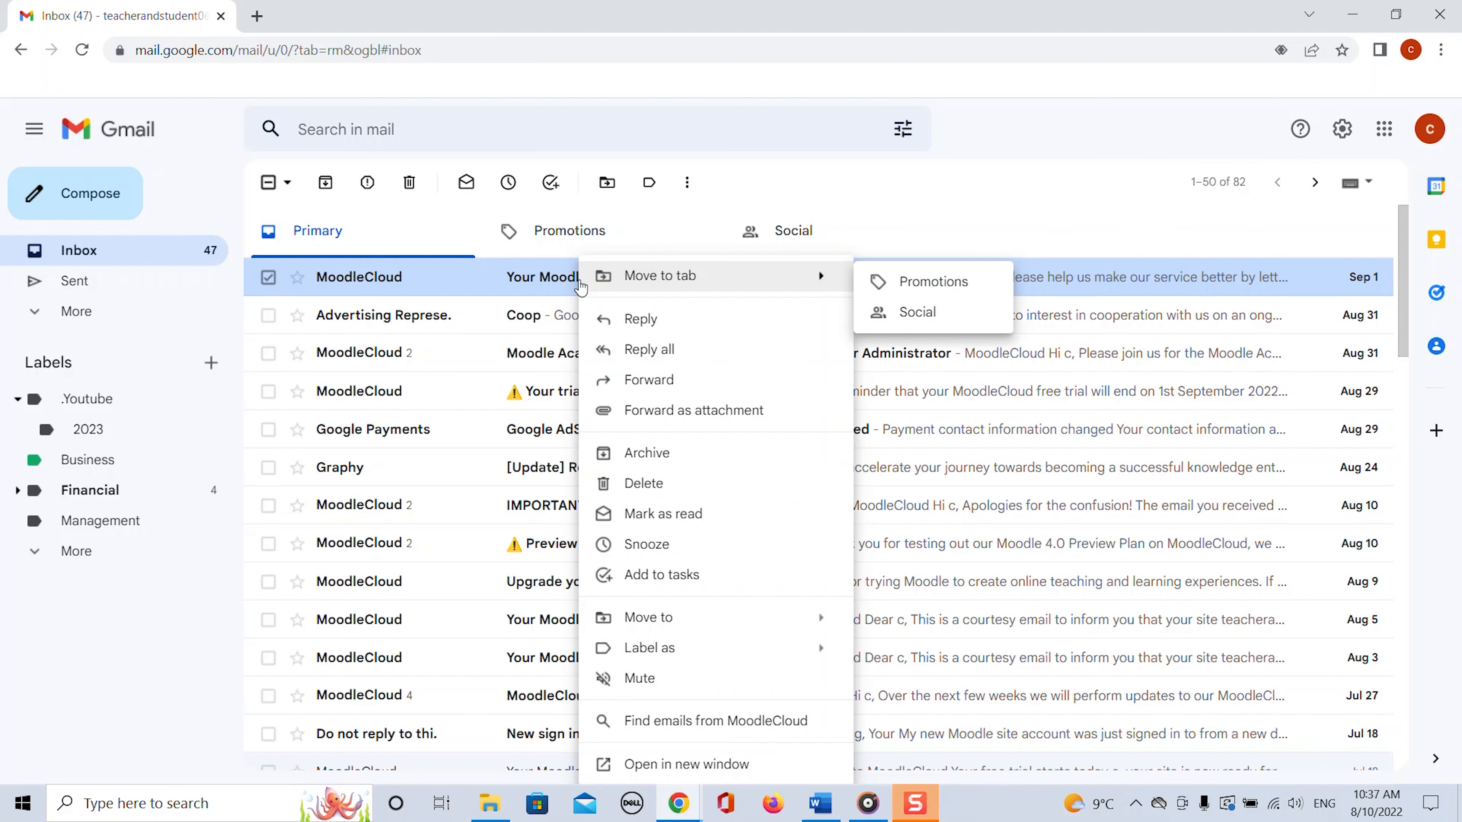
mouse_move(684, 656)
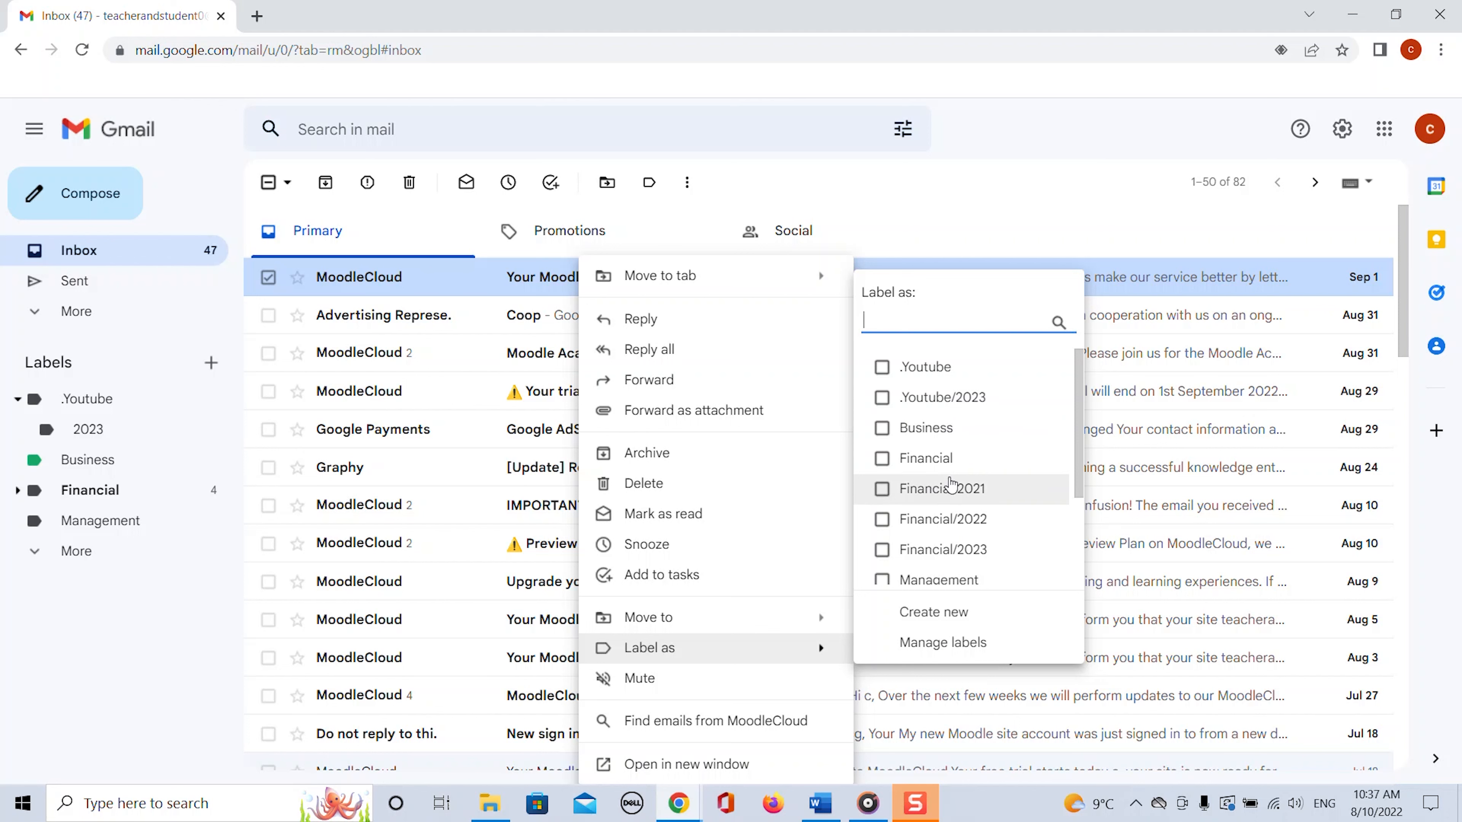
left_click(884, 371)
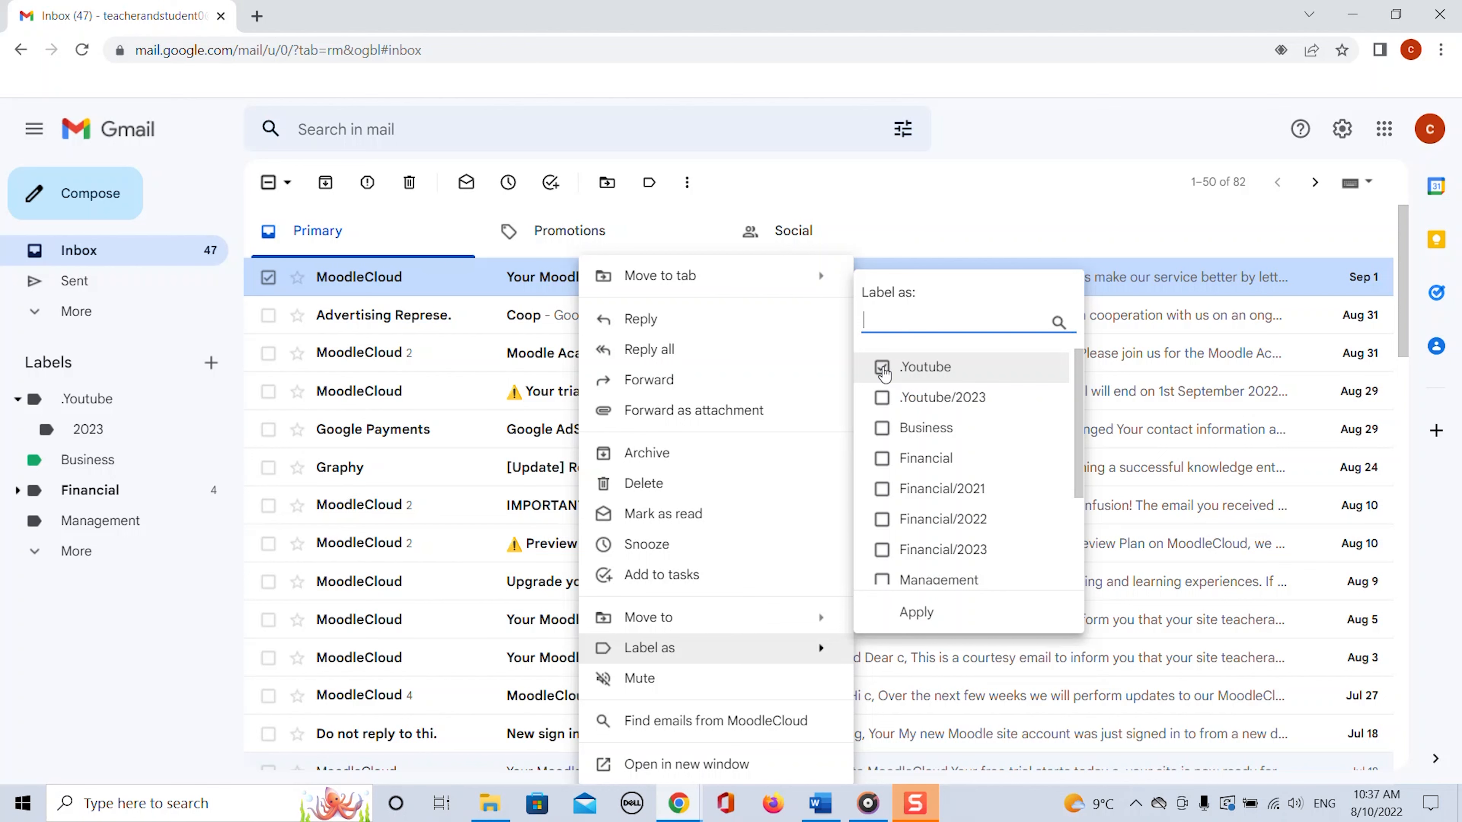
left_click(916, 611)
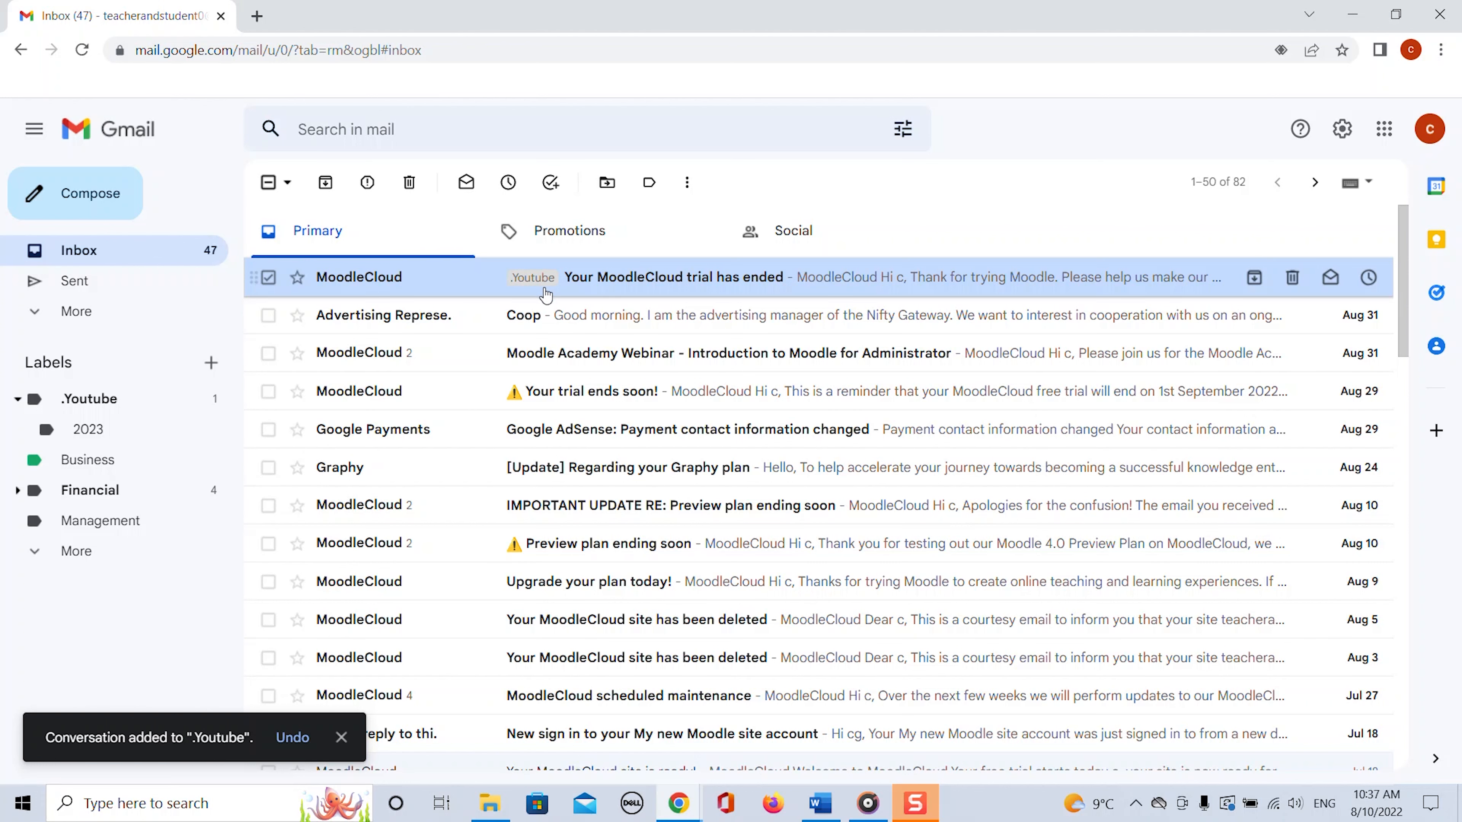
left_click(106, 411)
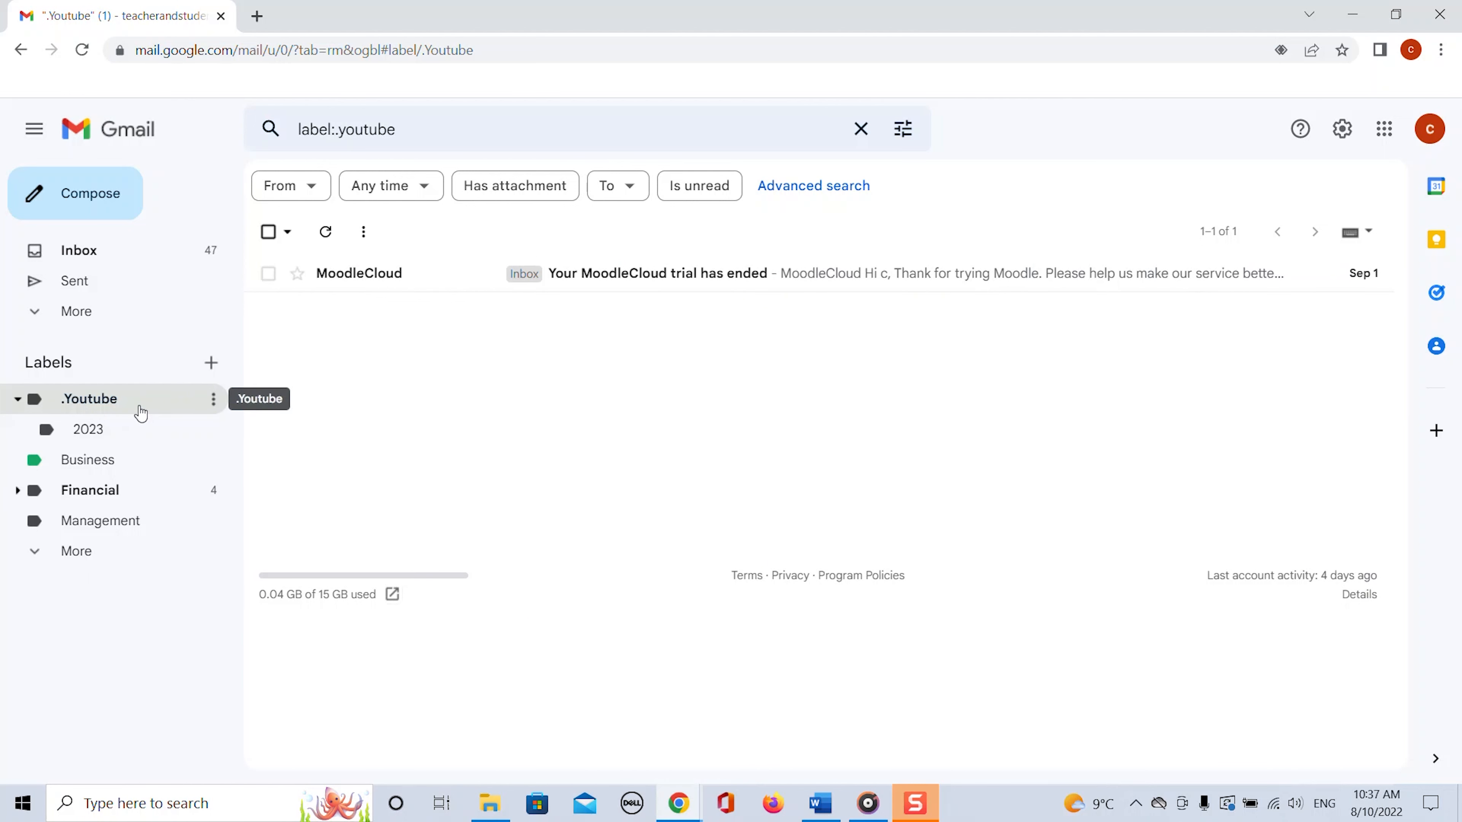
Add the Management label to the inbox email "Your MoodleCloud trial has ended" and view the emails filed under Management.
left_click(108, 262)
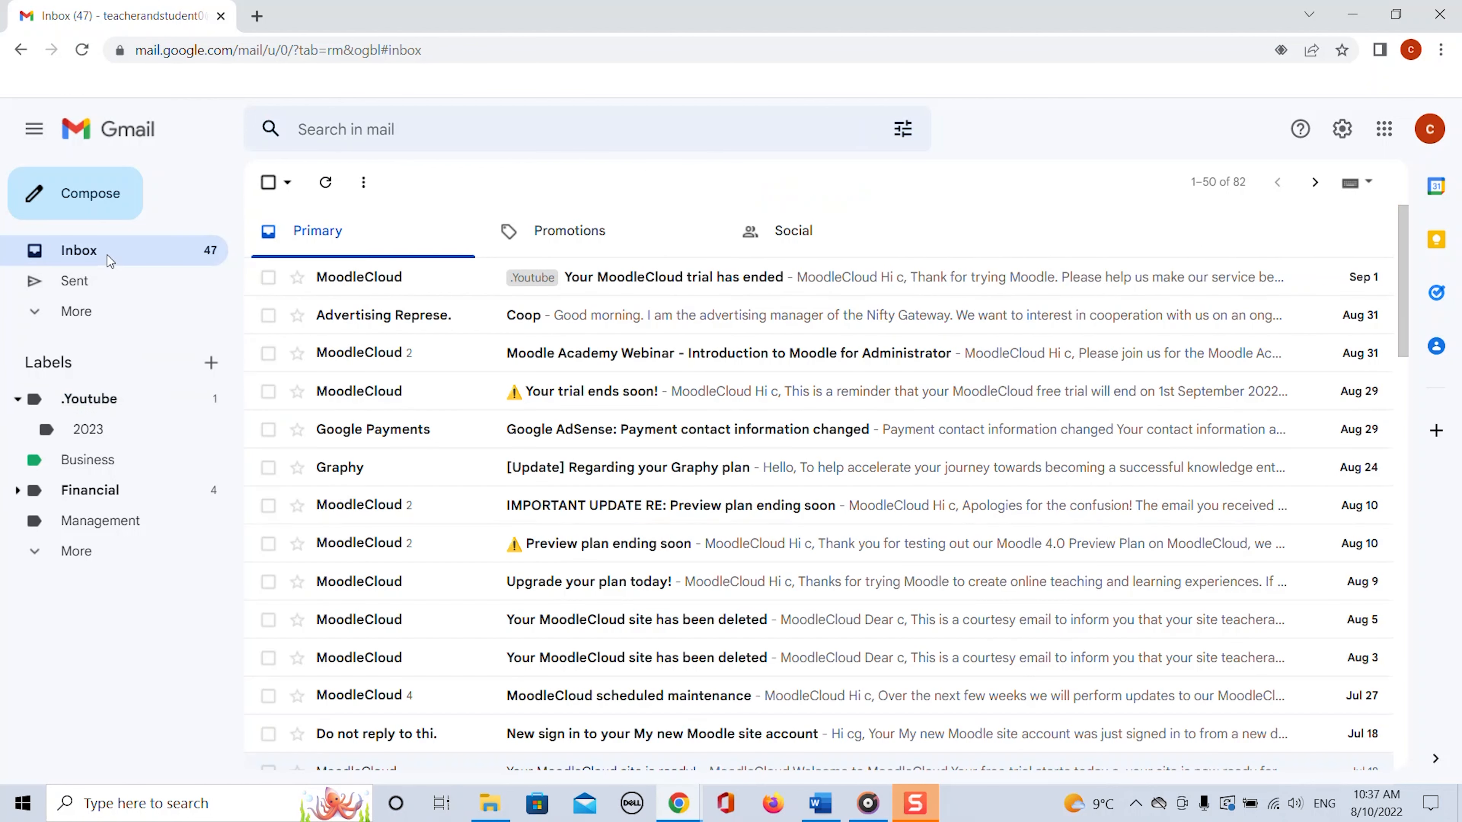
right_click(708, 282)
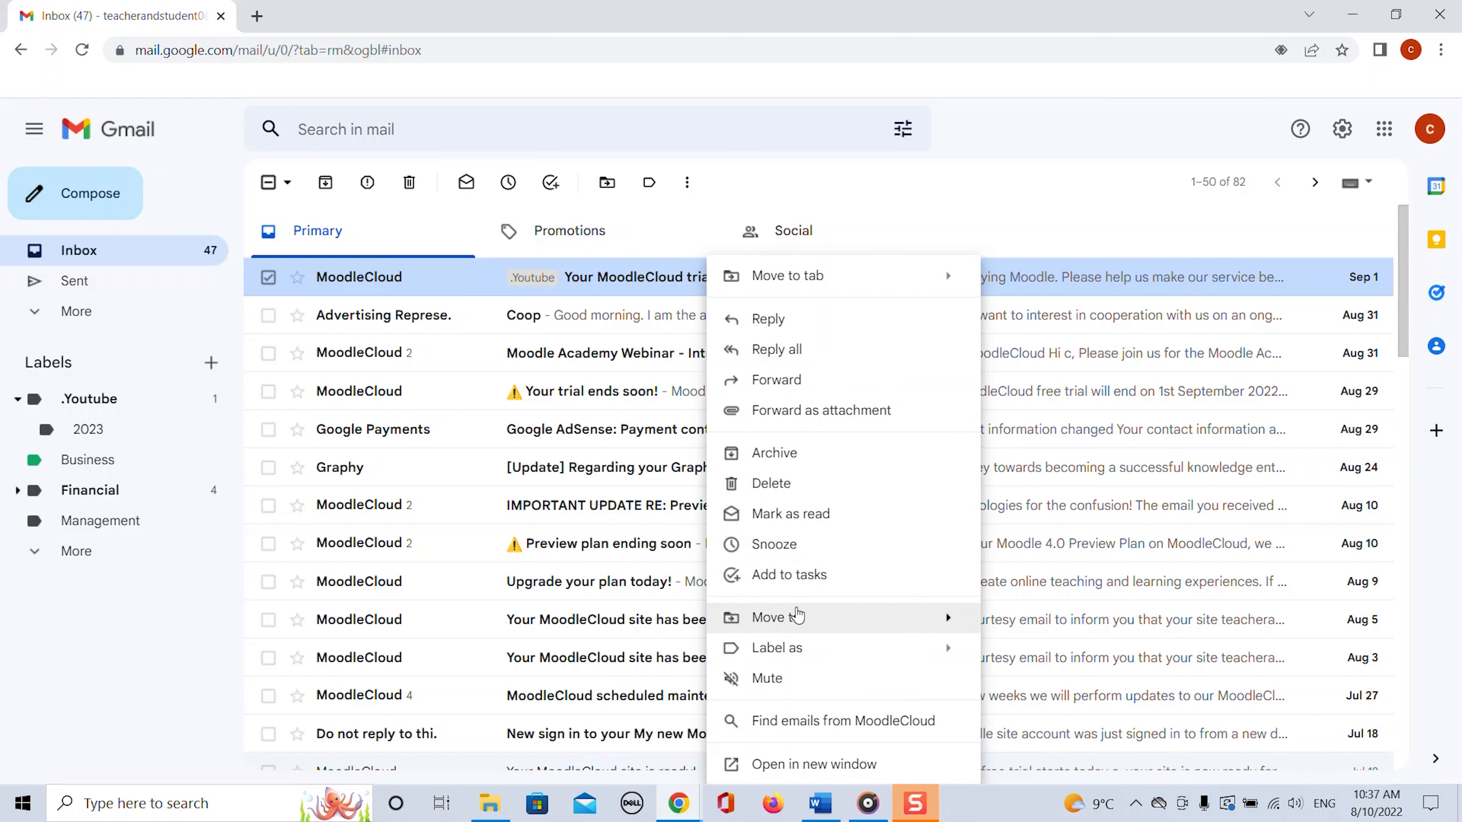
mouse_move(773, 649)
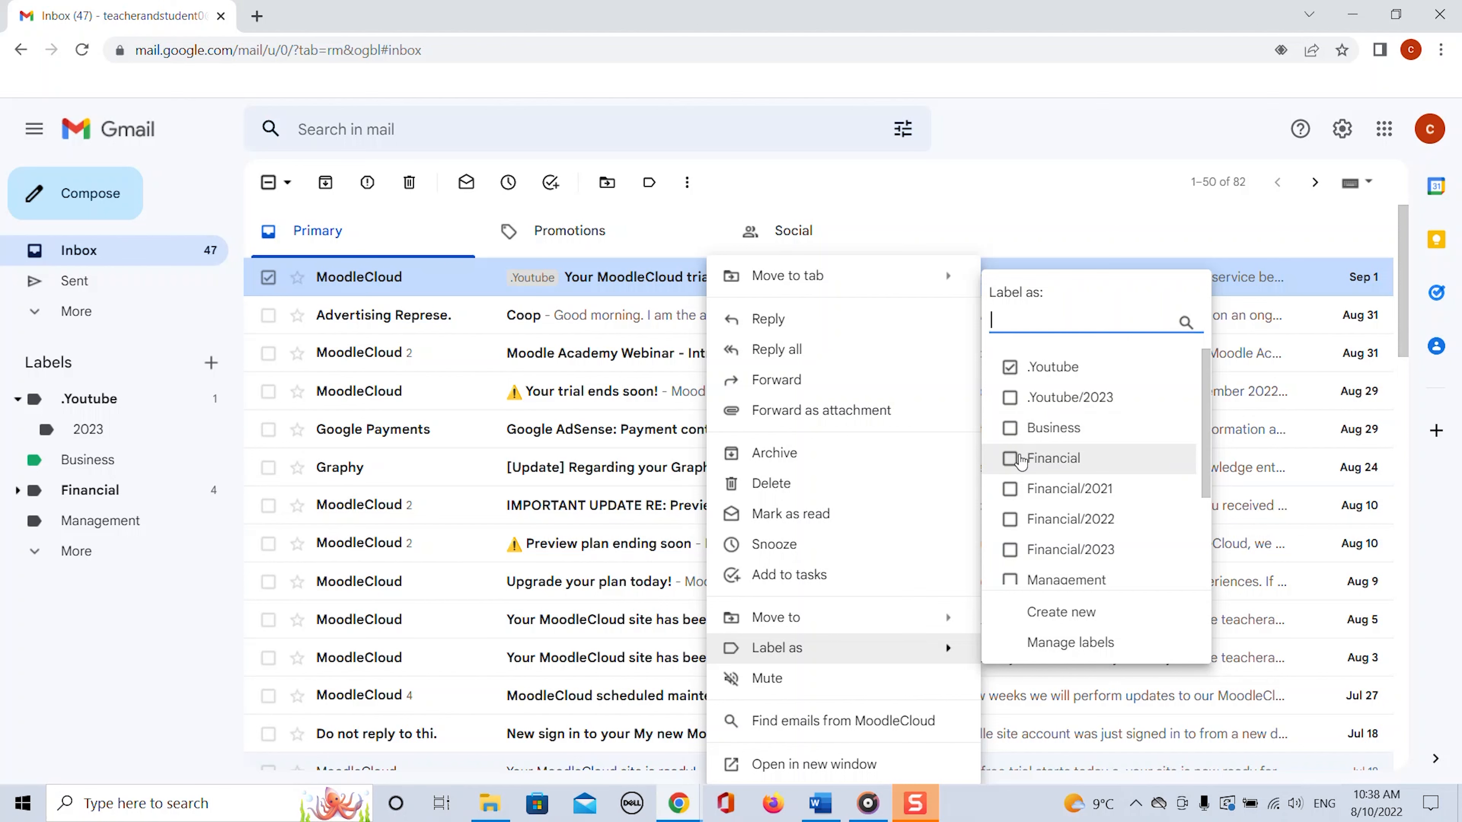
left_click(1012, 579)
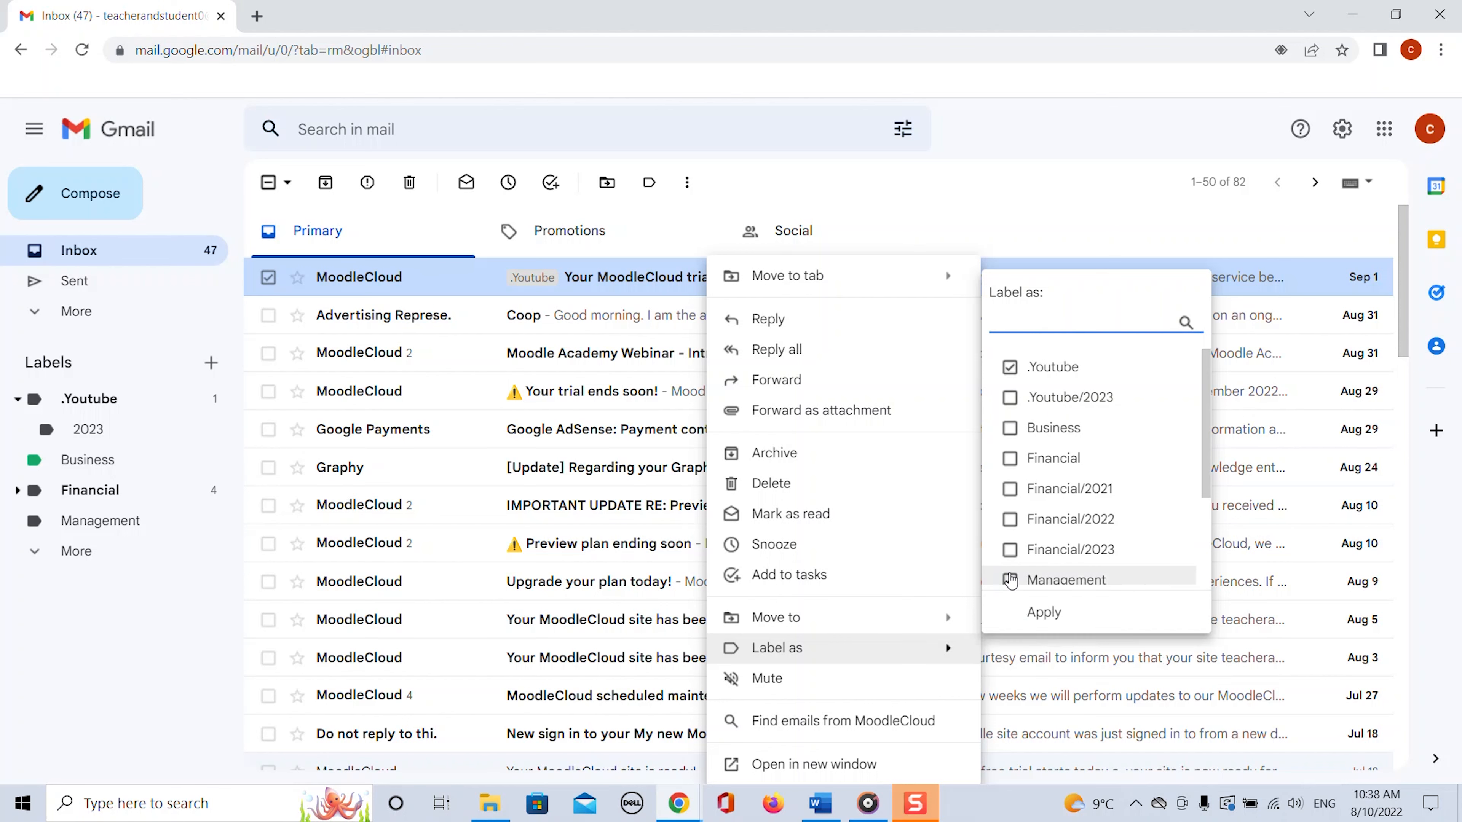
left_click(1023, 619)
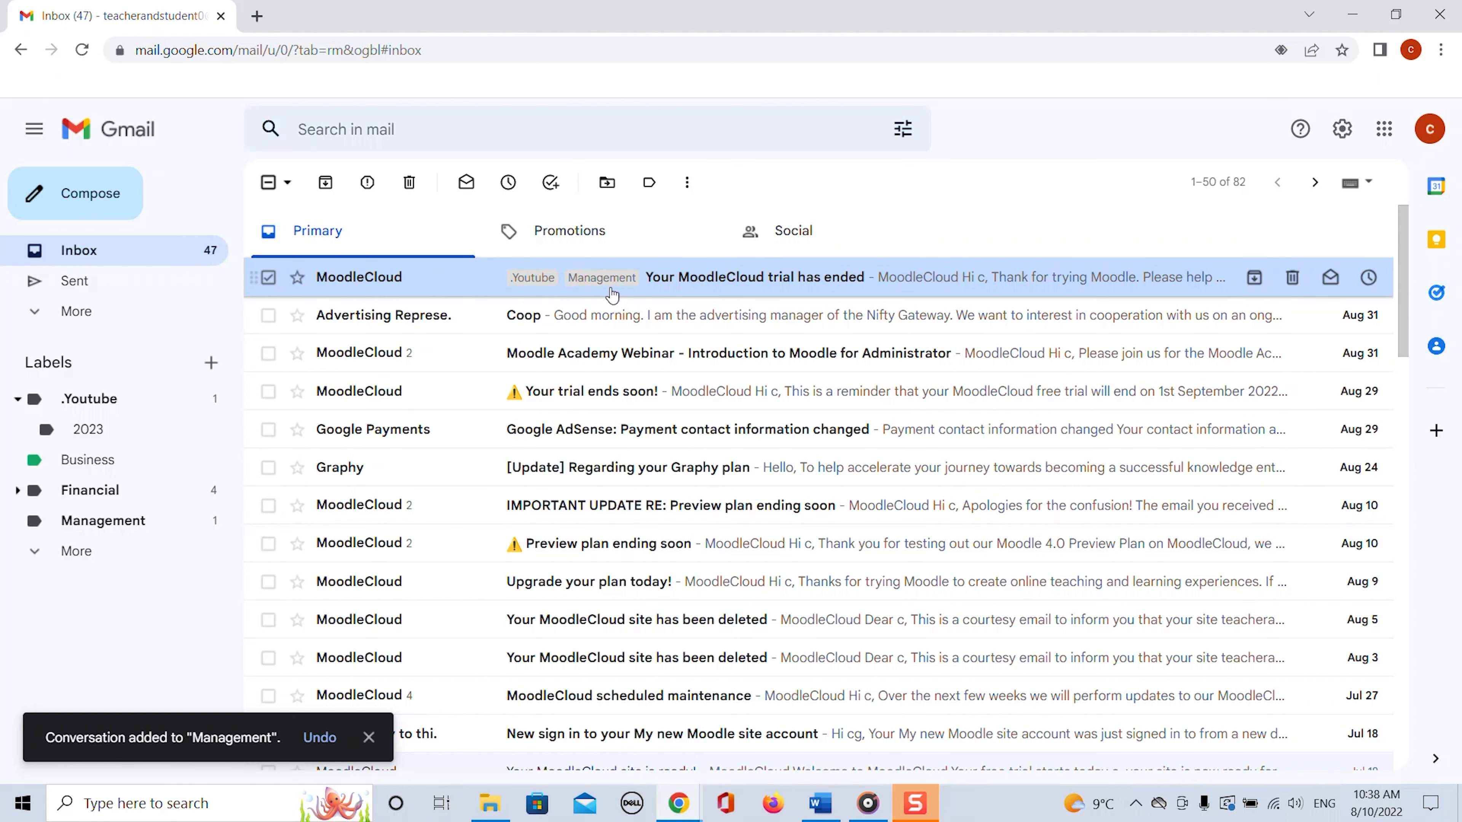
left_click(134, 532)
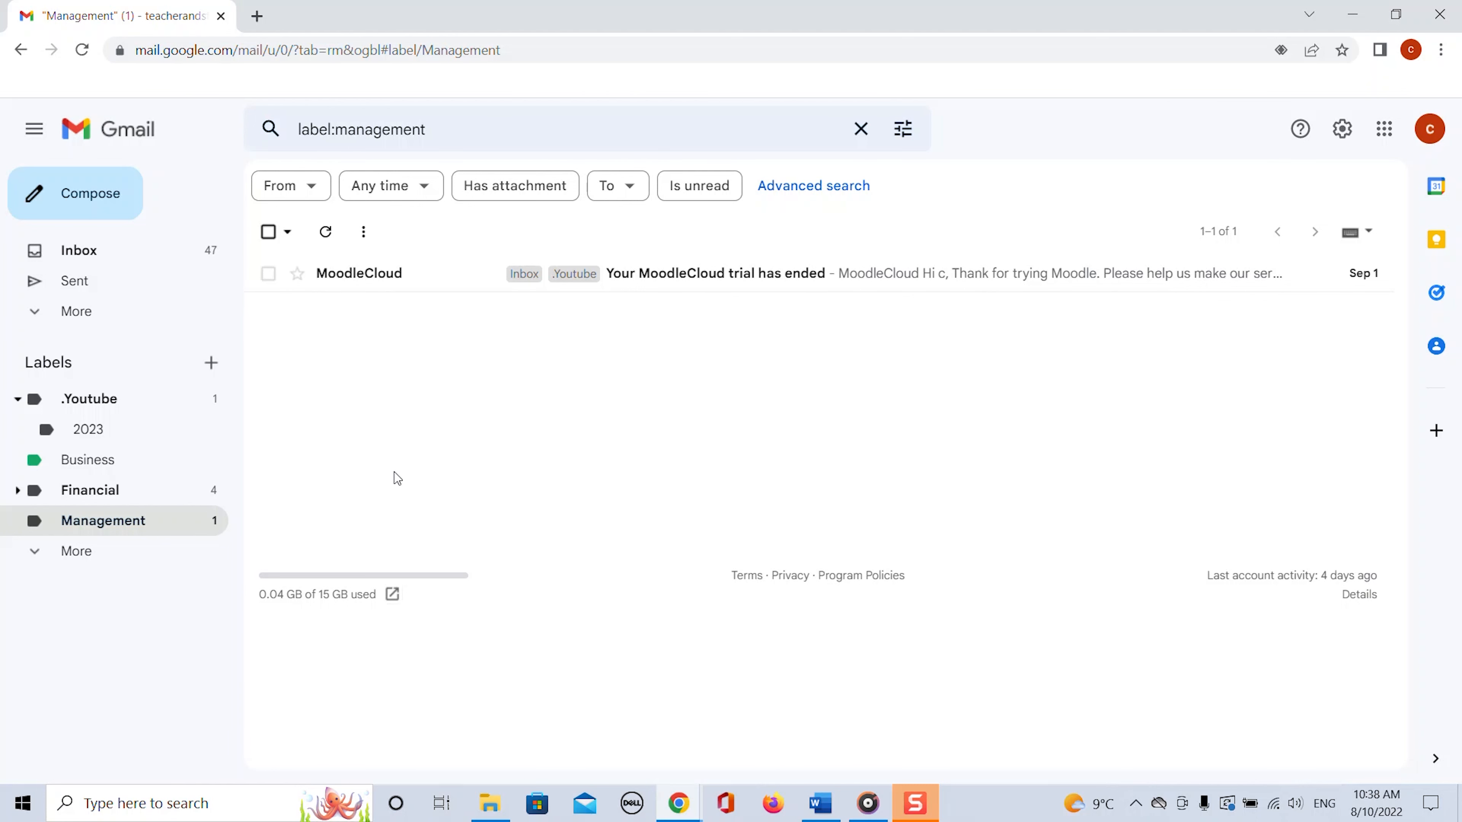
Move the inbox email "Your MoodleCloud trial has ended" into the Business label and check the emails under Business, .Youtube and Management.
left_click(108, 255)
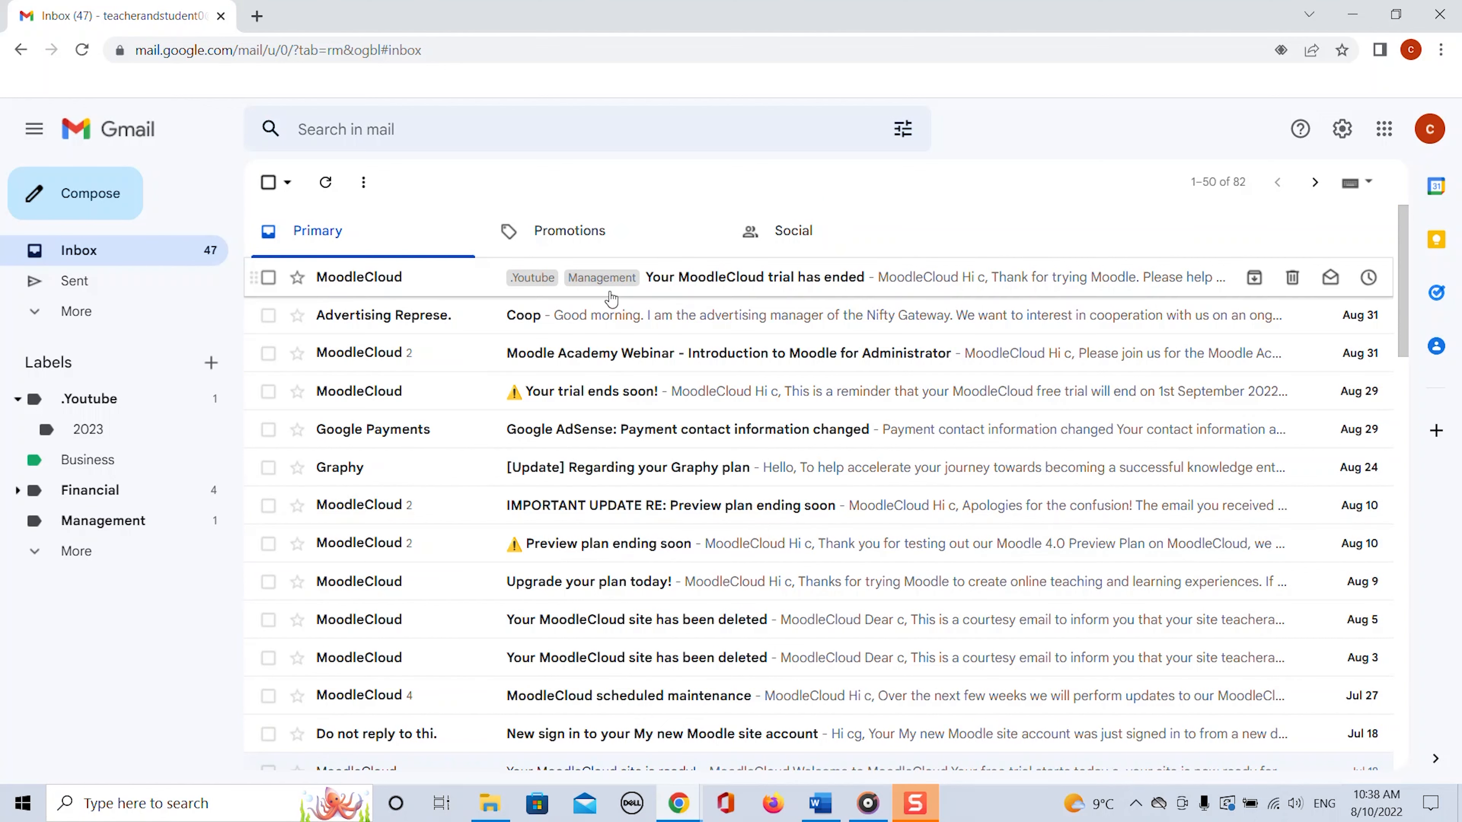
left_click_drag(689, 278, 72, 461)
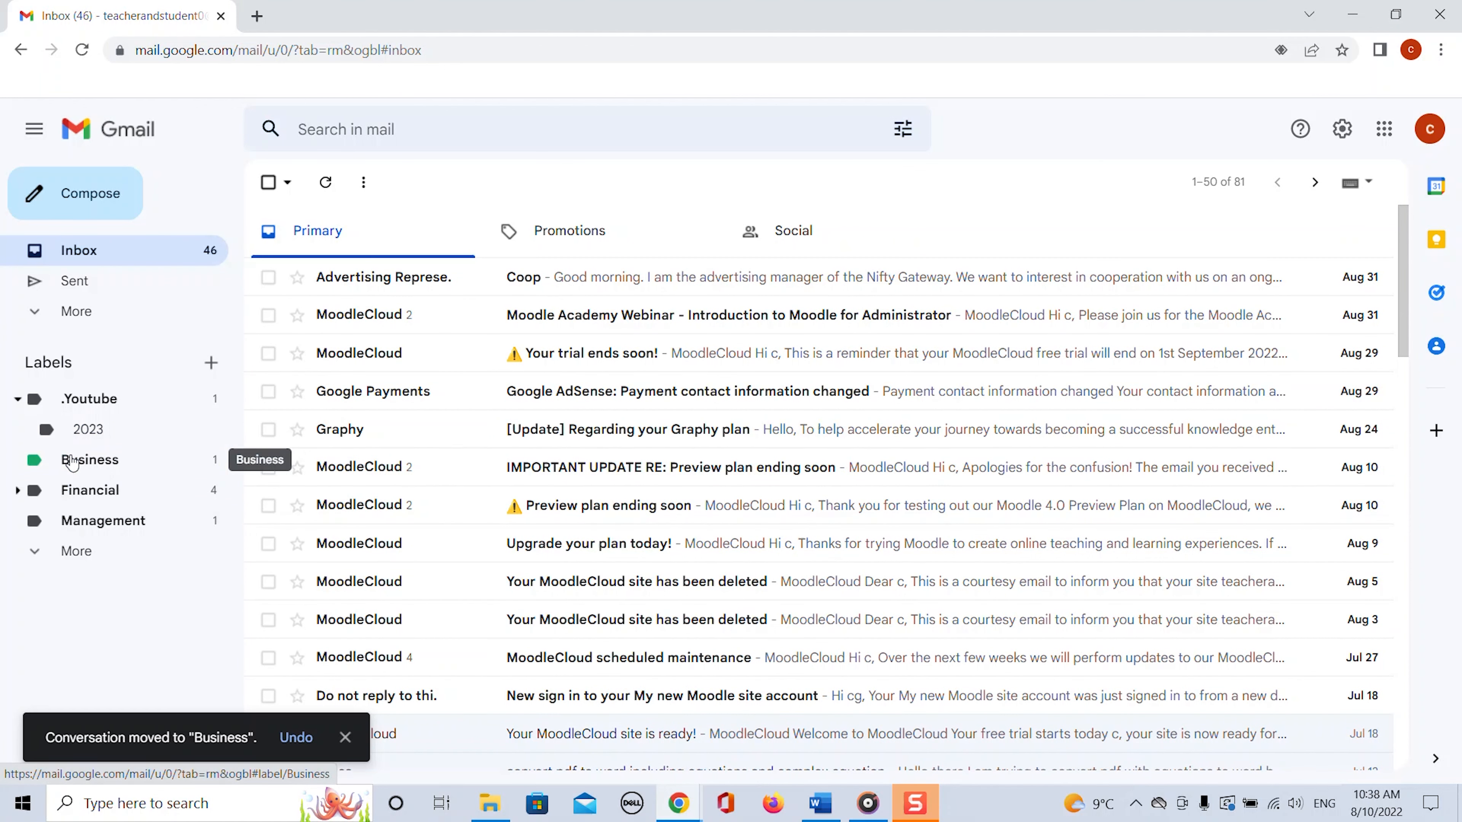
left_click(72, 460)
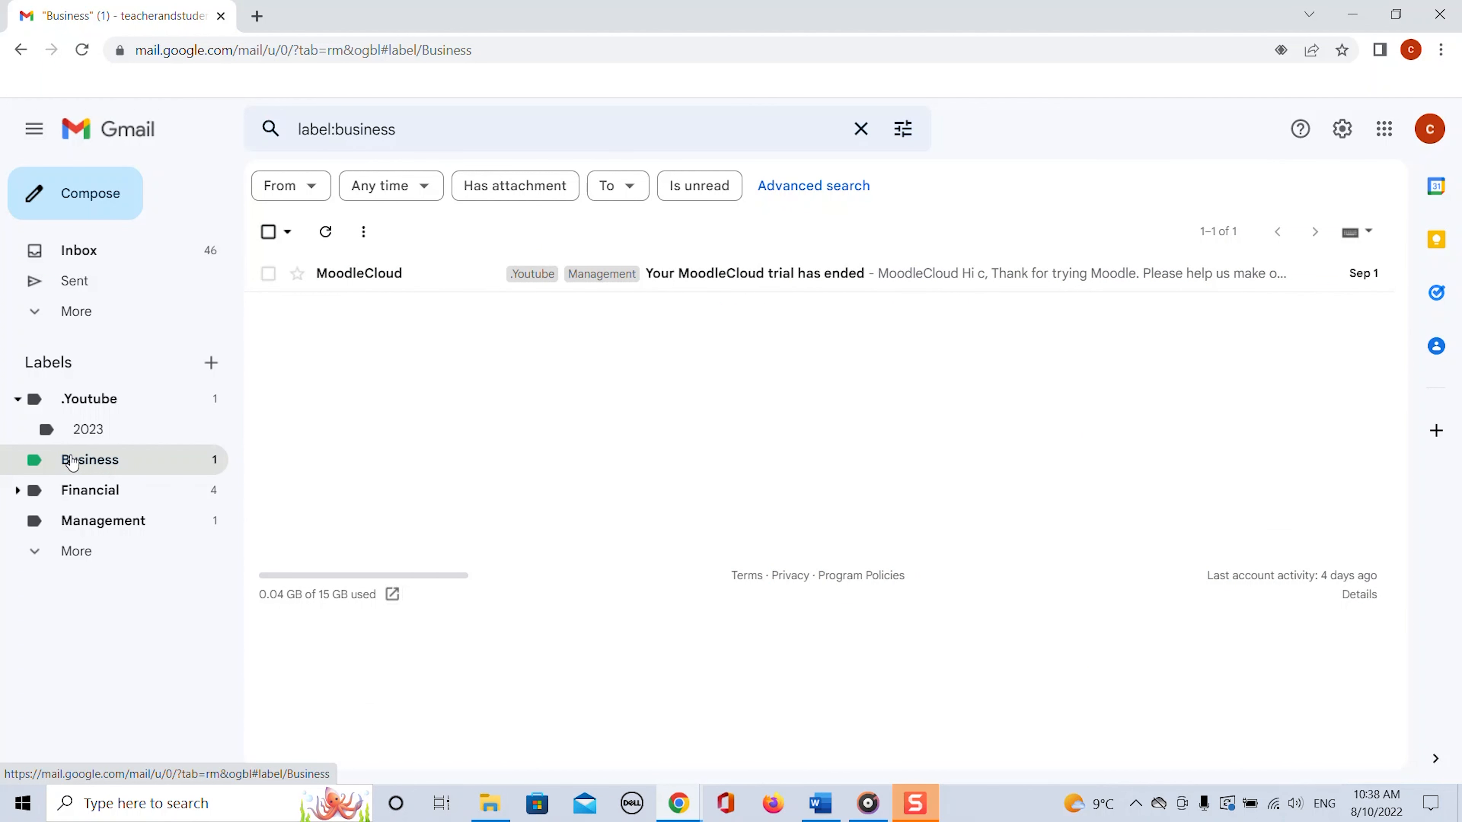
left_click(117, 400)
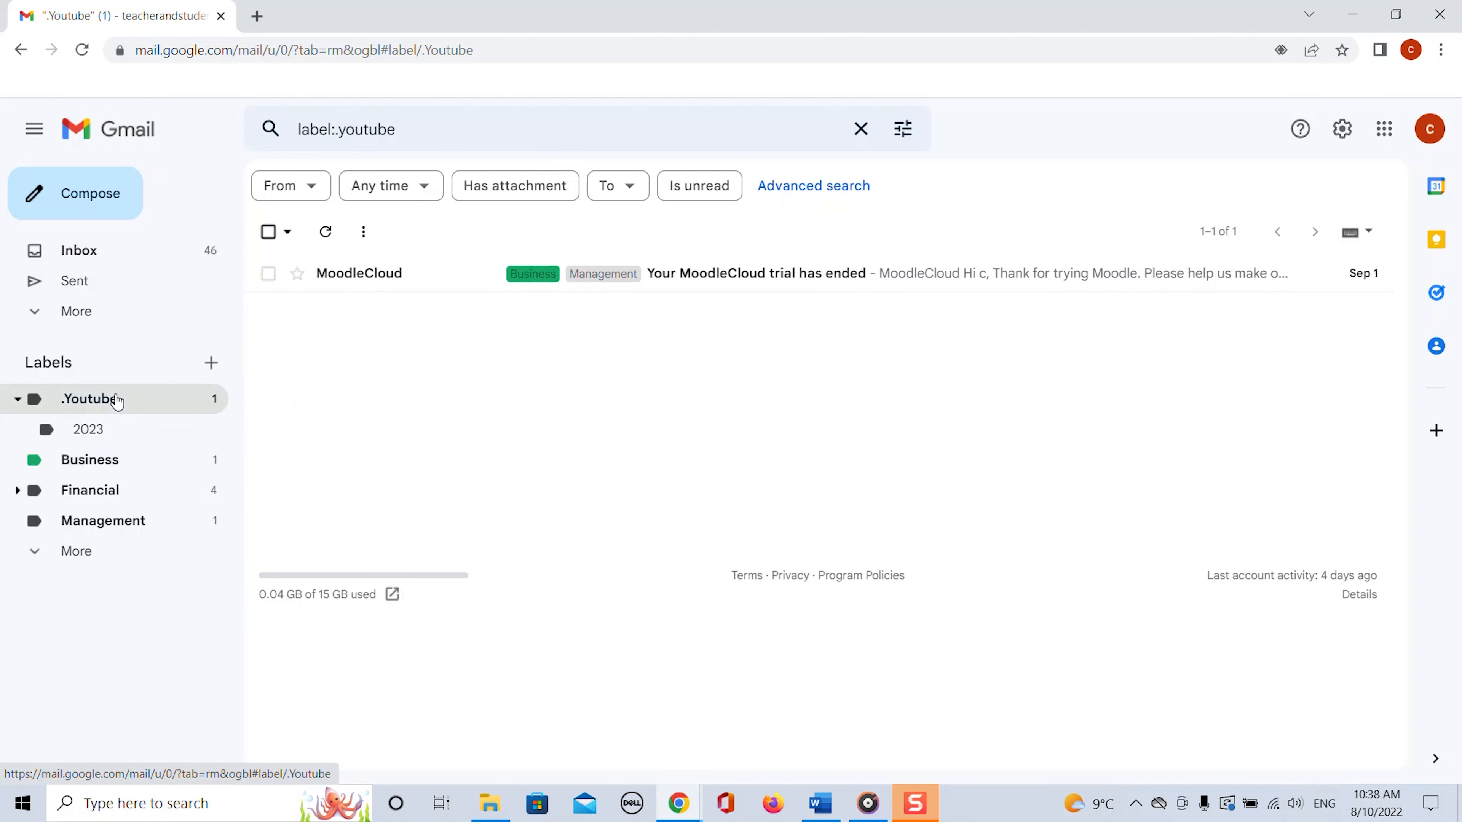
left_click(119, 460)
left_click(119, 522)
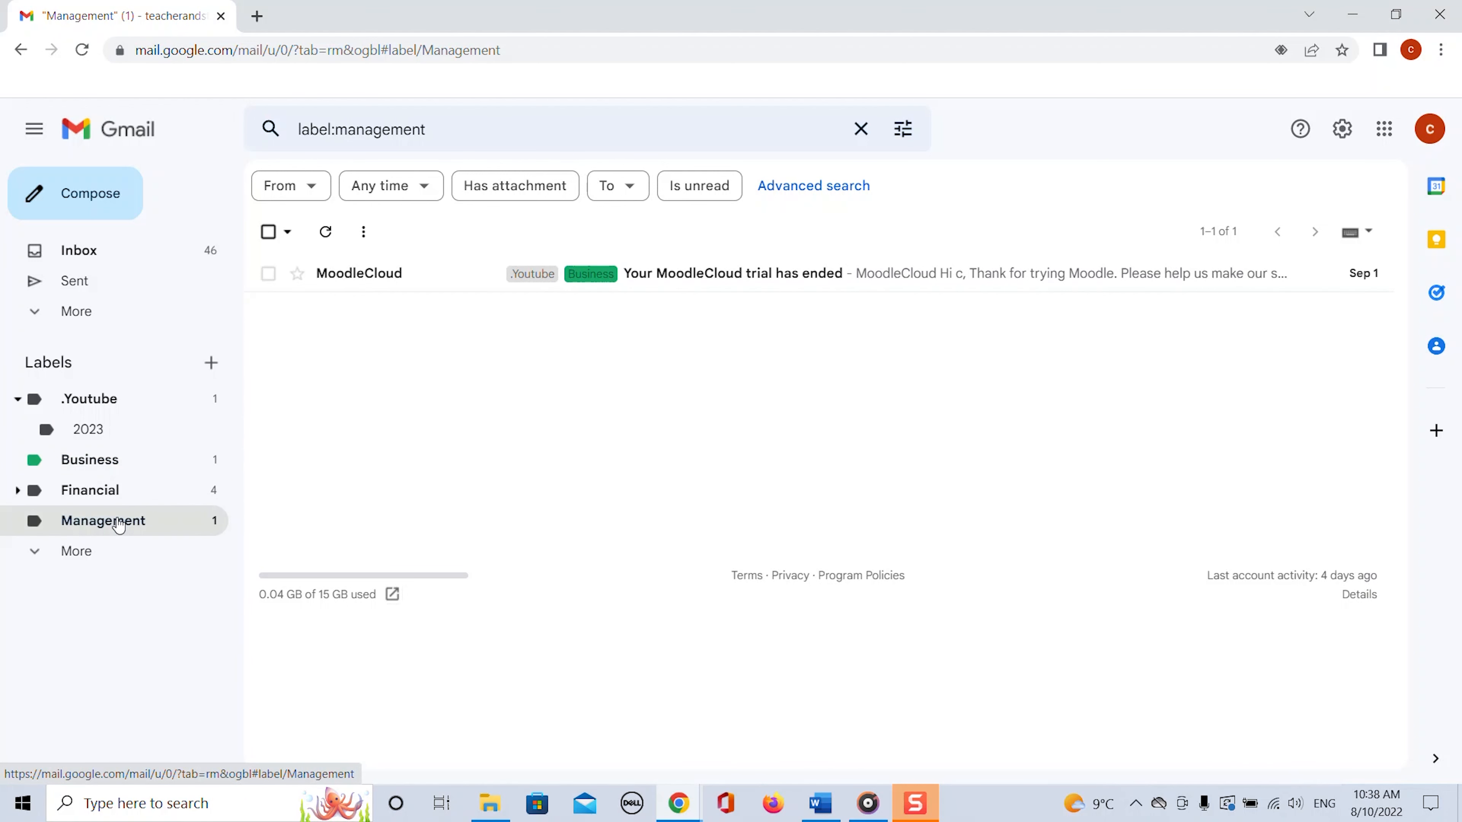